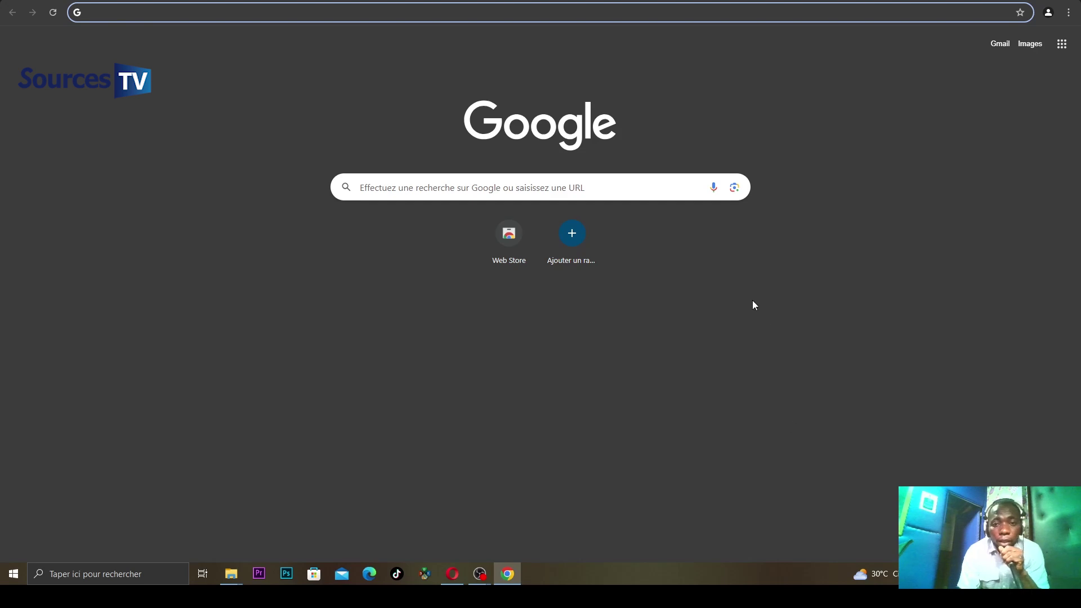
- Search Google for 'dv lottery 2026' and open the official Electronic Diversity Visa Program site
left_click(593, 192)
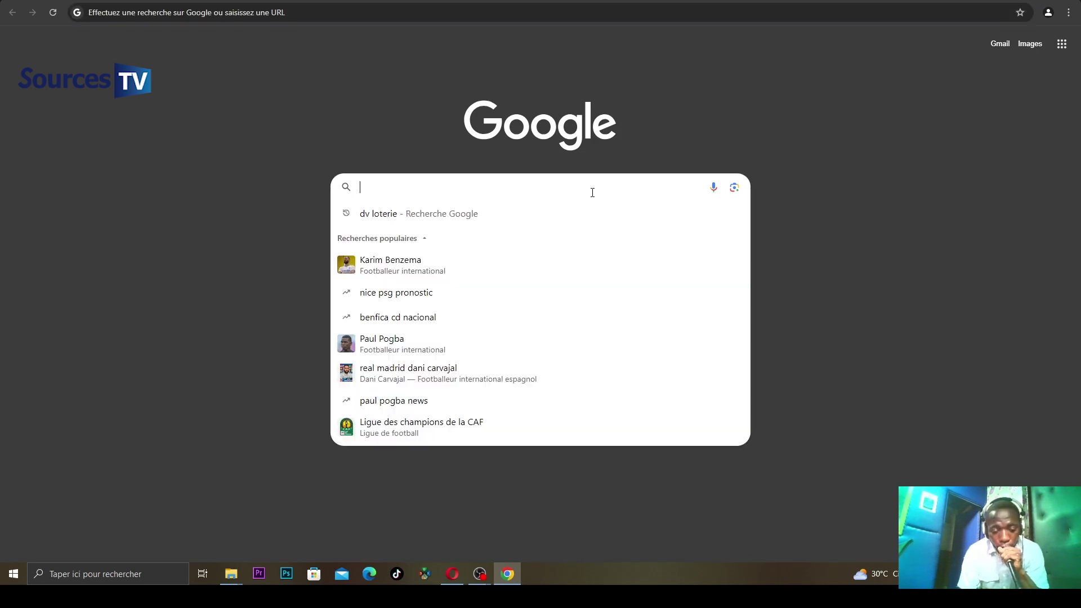
type("DV LO")
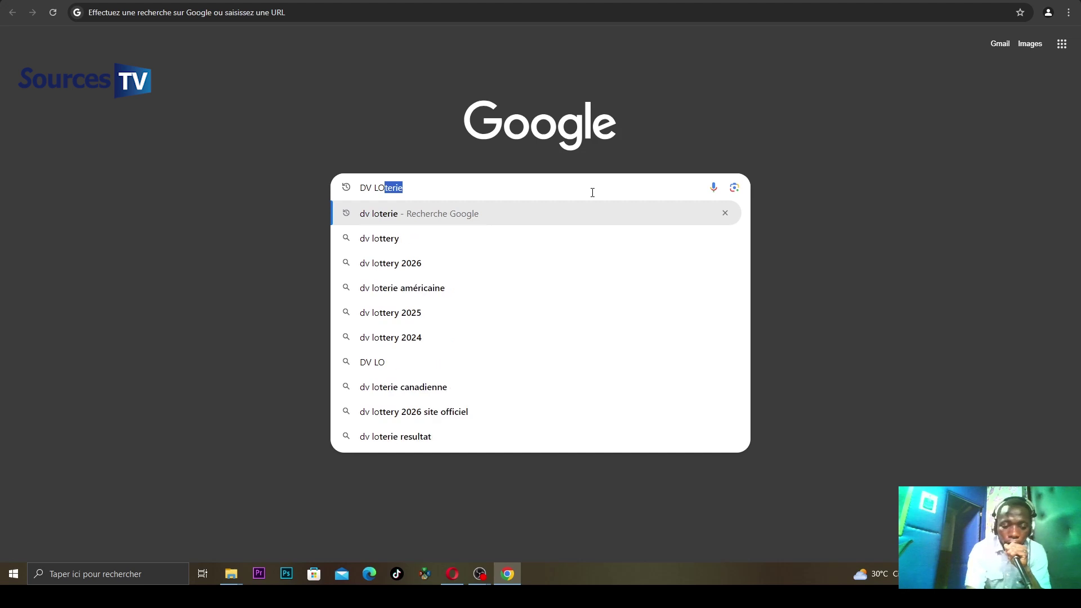
left_click(434, 262)
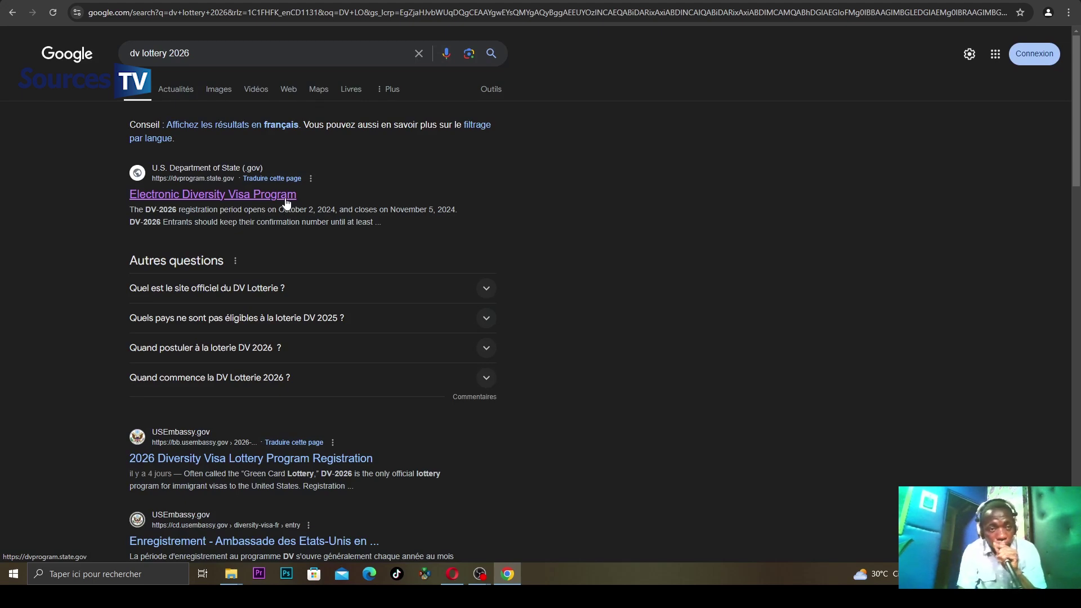
left_click(285, 197)
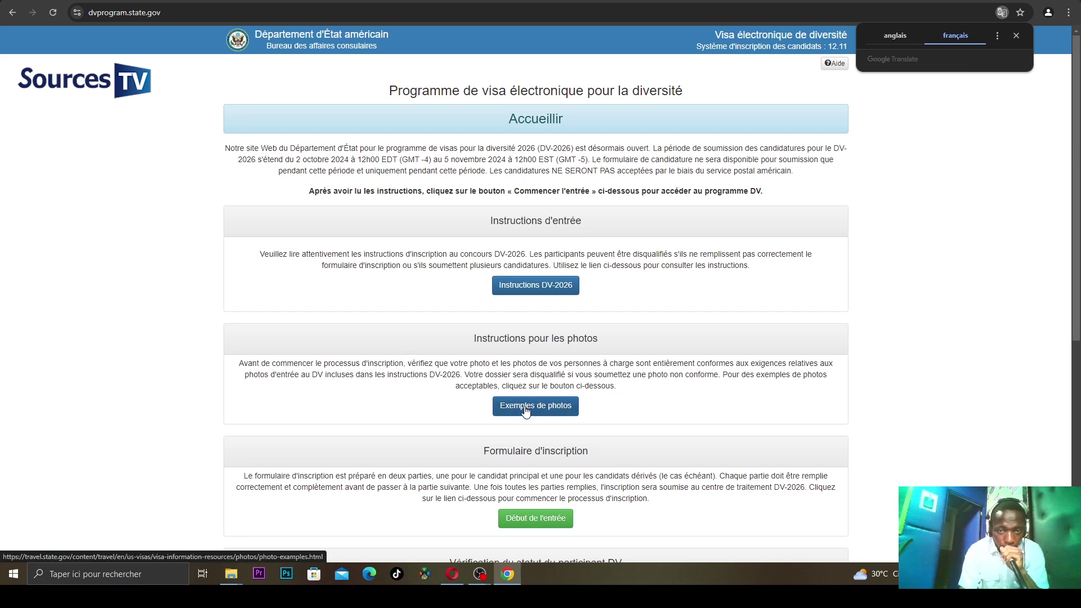
- Scroll the welcome page down to the Formulaire d'inscription section
left_click_drag(1075, 307, 1074, 331)
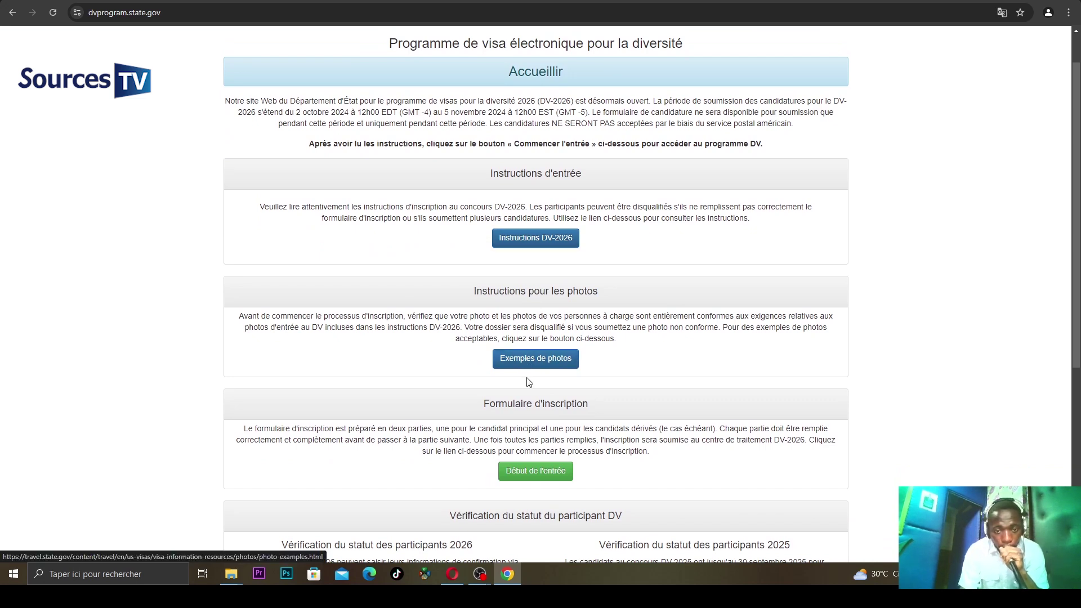
- Start a new DV-2026 entry and submit the verification characters shown in the image
left_click(522, 474)
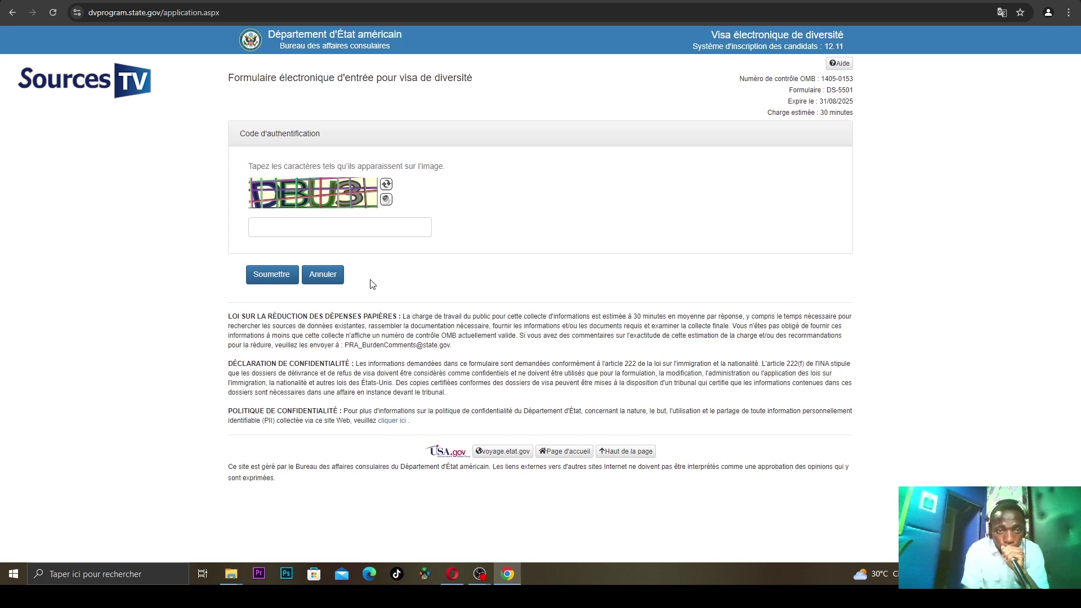
left_click(362, 223)
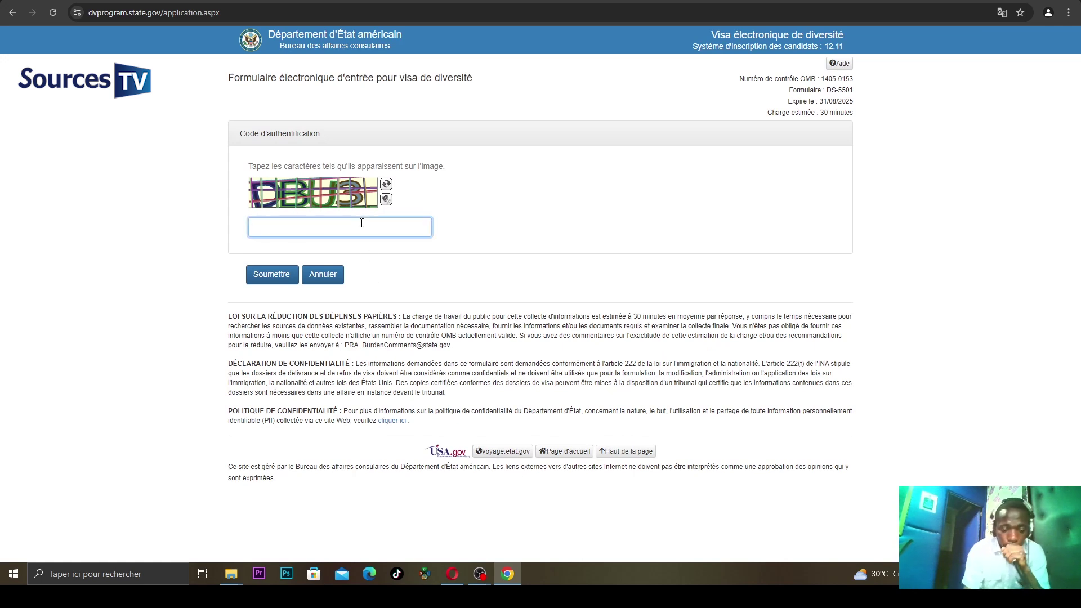
type("DB")
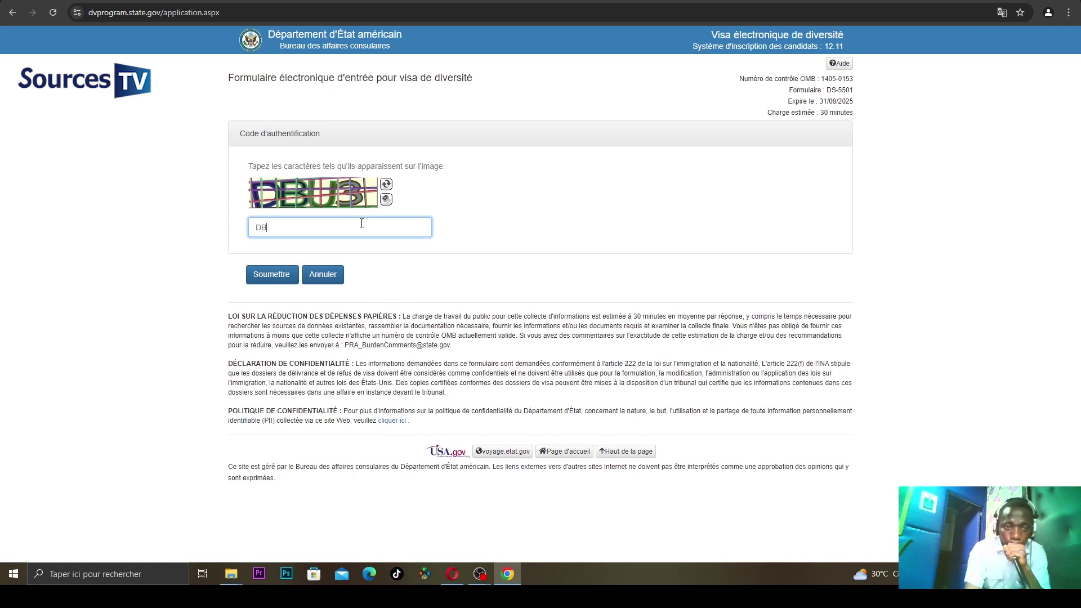
type("U3")
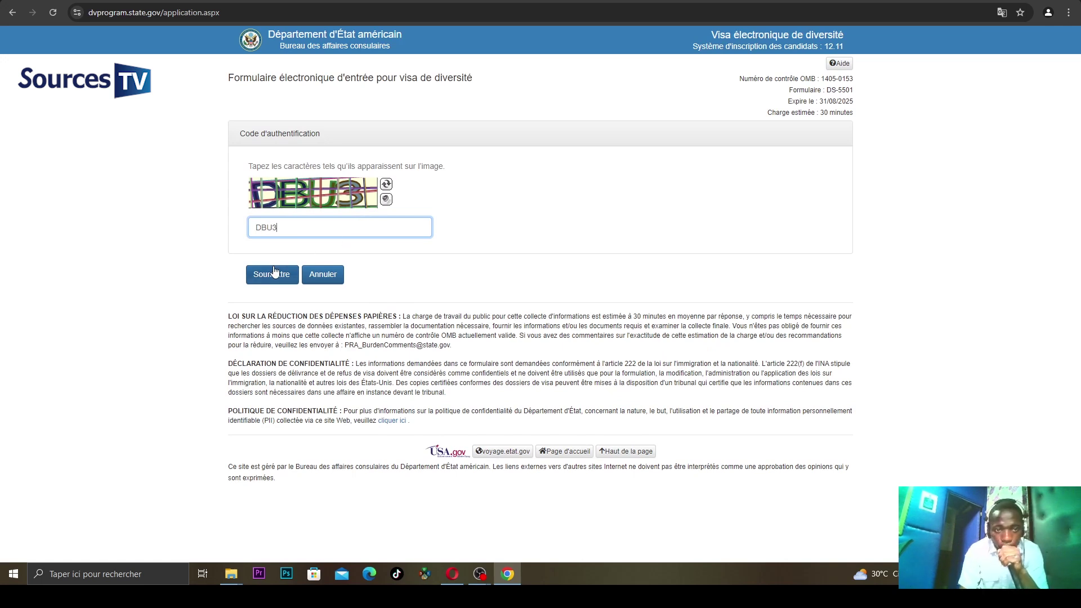
left_click(274, 272)
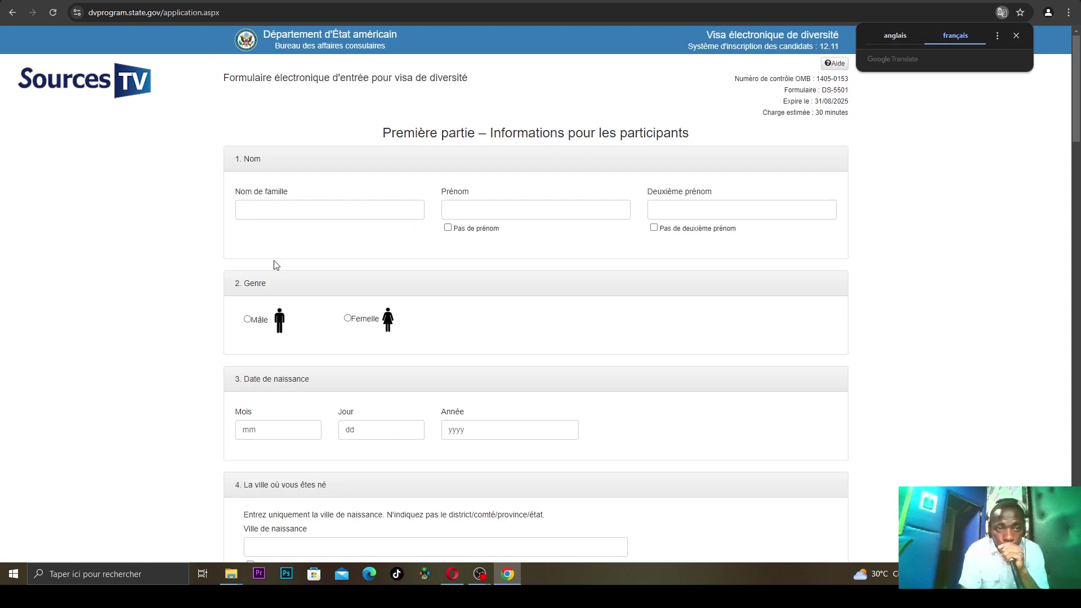
- Enter the entrant's surname and first name, tick no middle name, and select Mâle
left_click(298, 203)
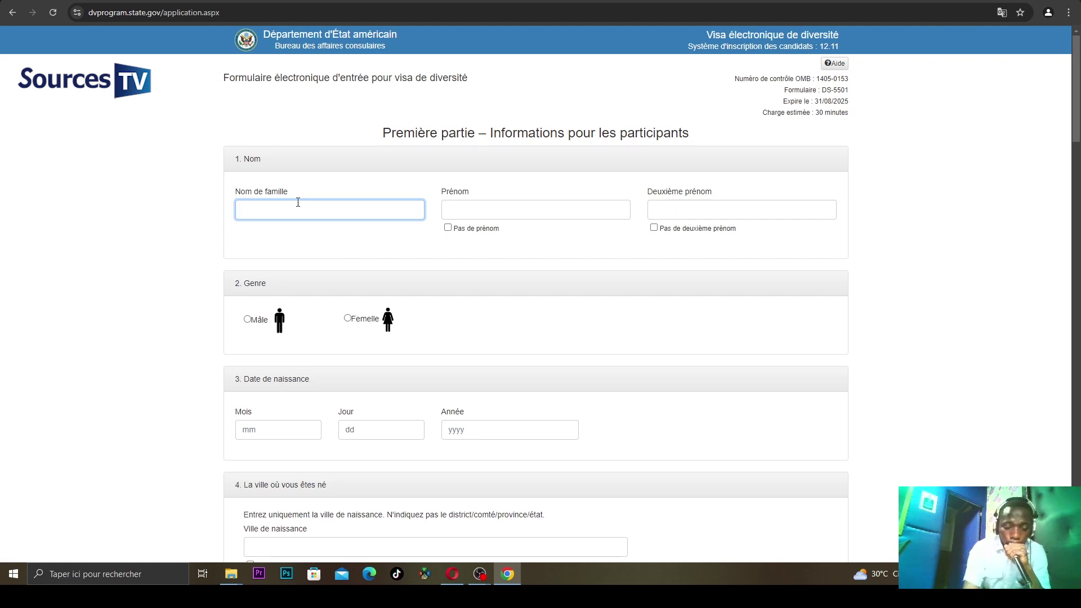
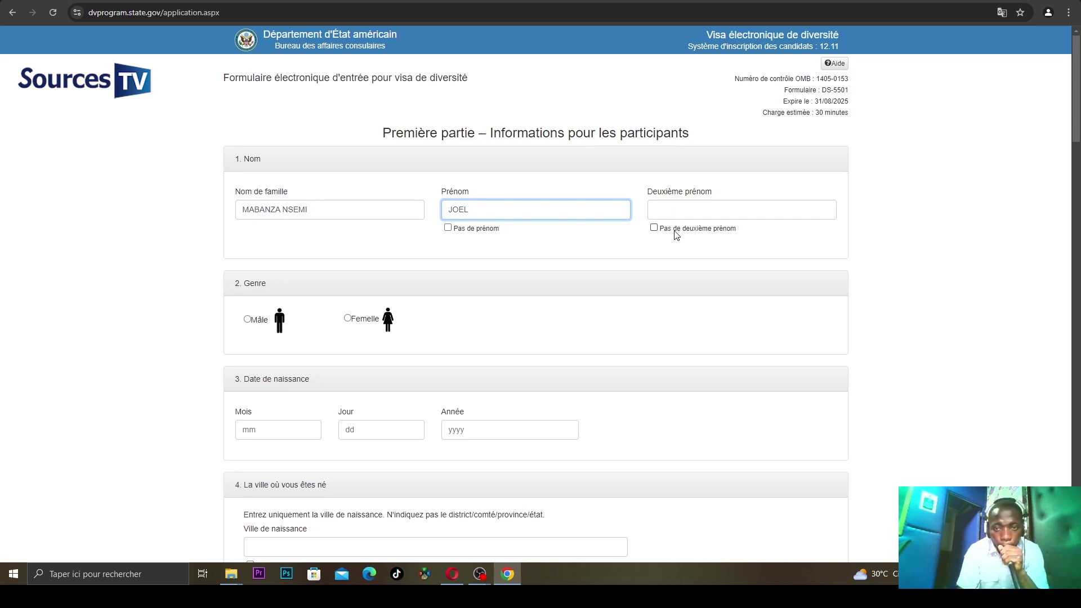
left_click(674, 231)
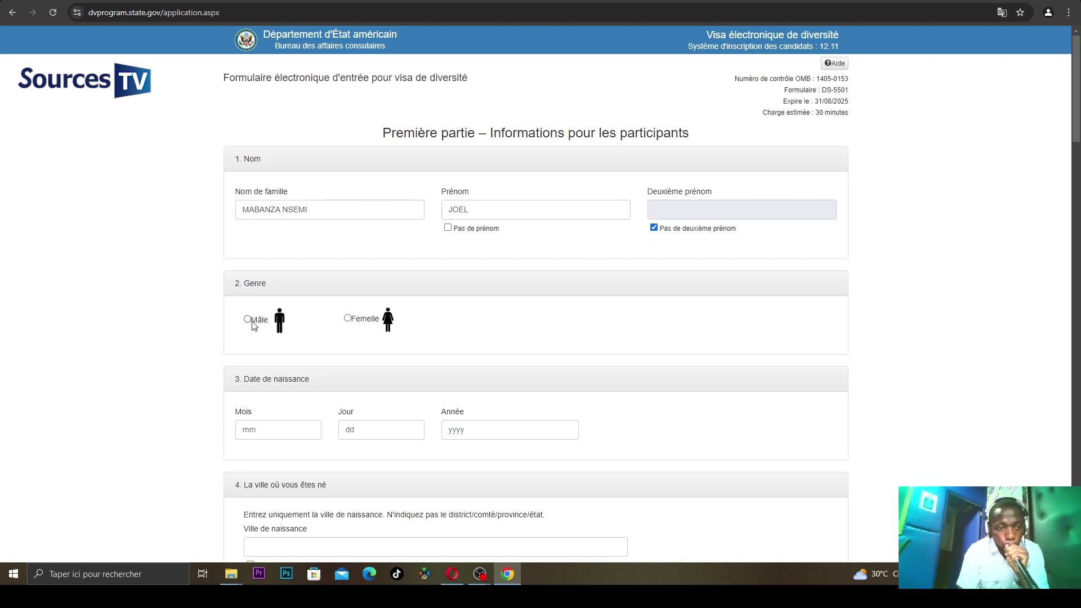
left_click(255, 325)
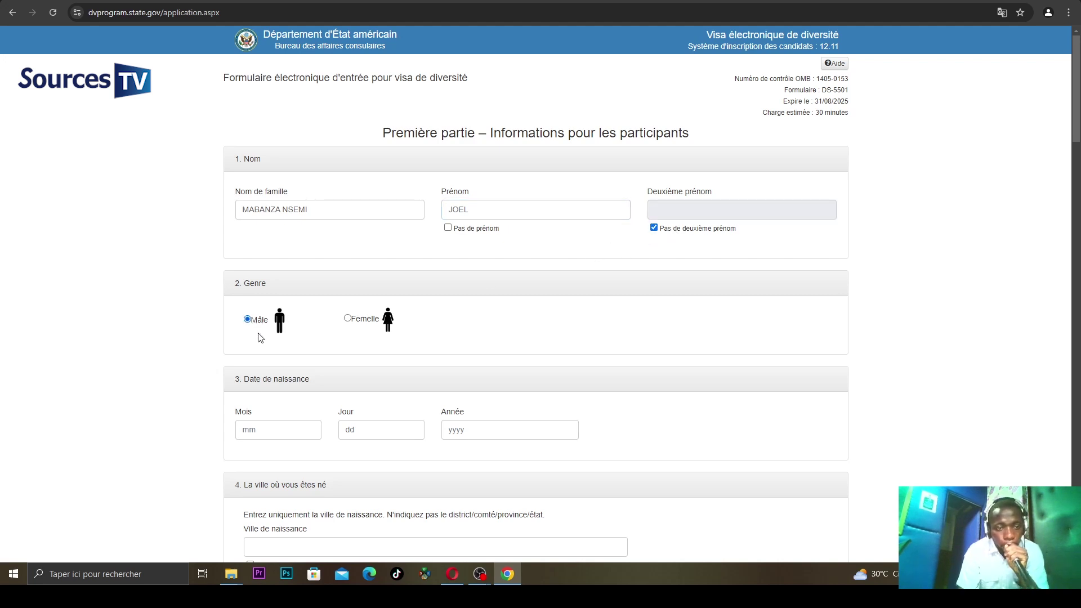
left_click(254, 432)
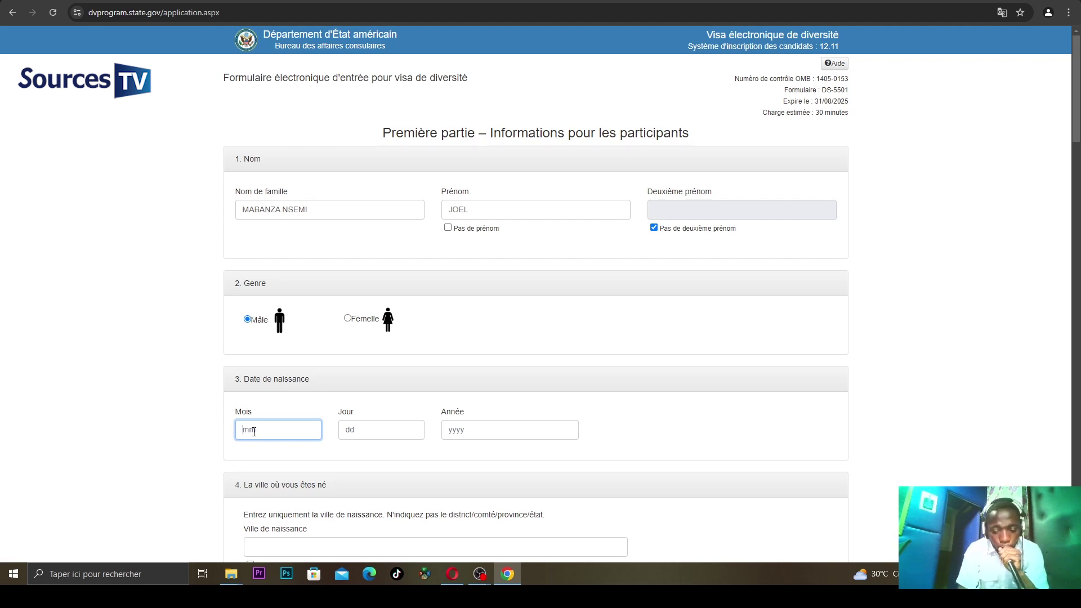
type("02")
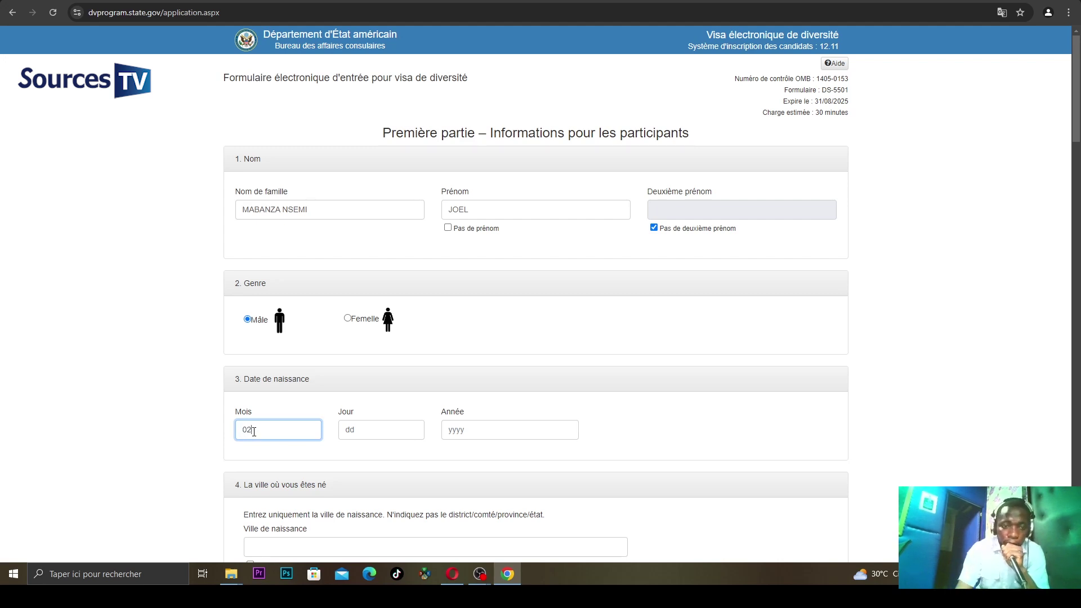
left_click(402, 430)
type("02")
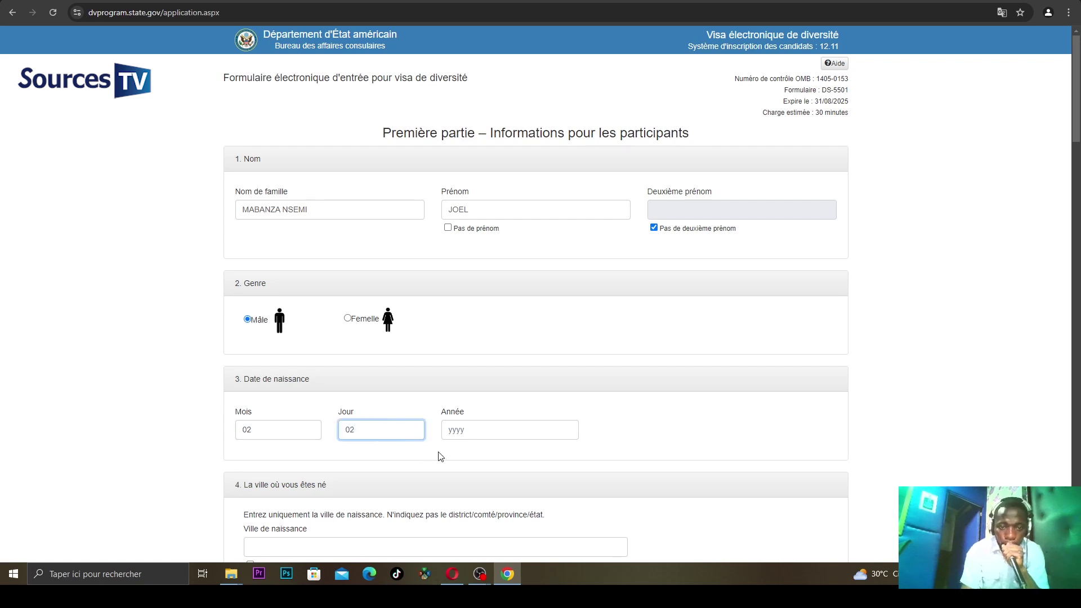
left_click(454, 431)
type("199")
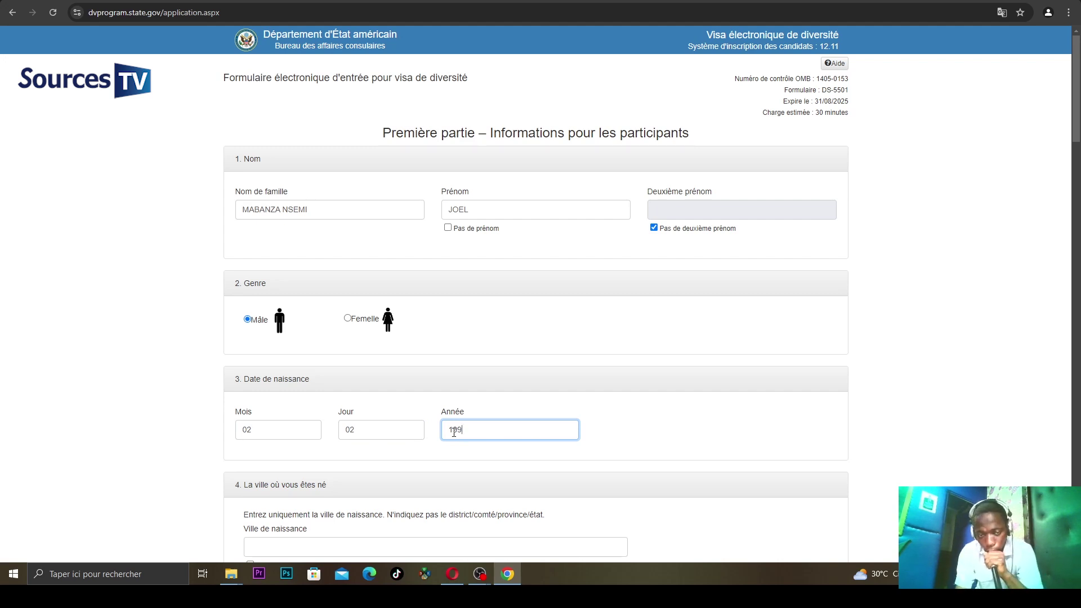
type("0")
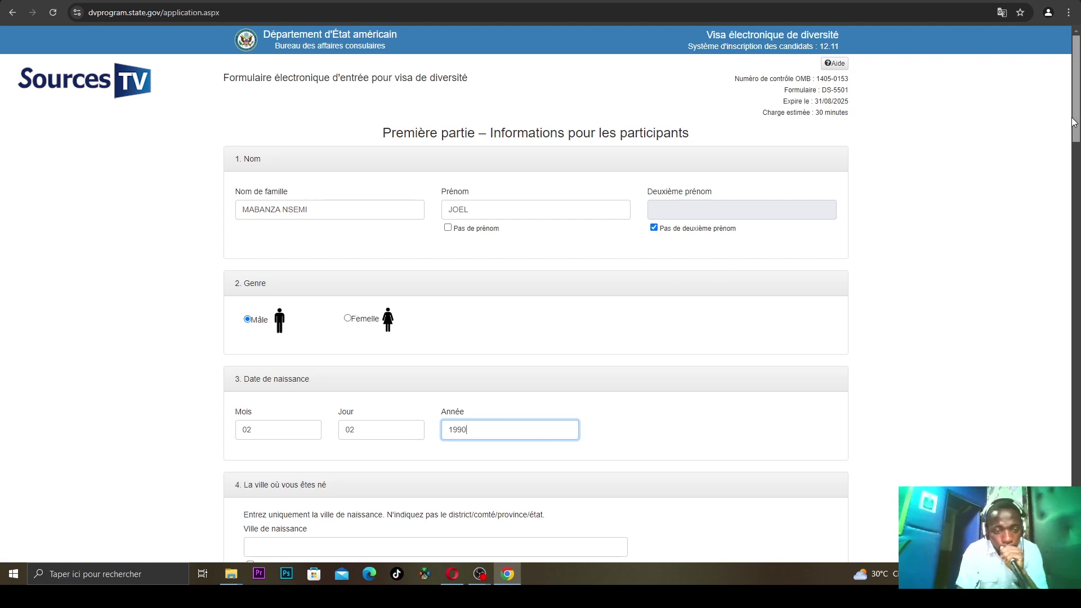
- Enter KINSHASA as the city of birth, then scroll down toward the photo section
left_click_drag(1075, 120, 1075, 176)
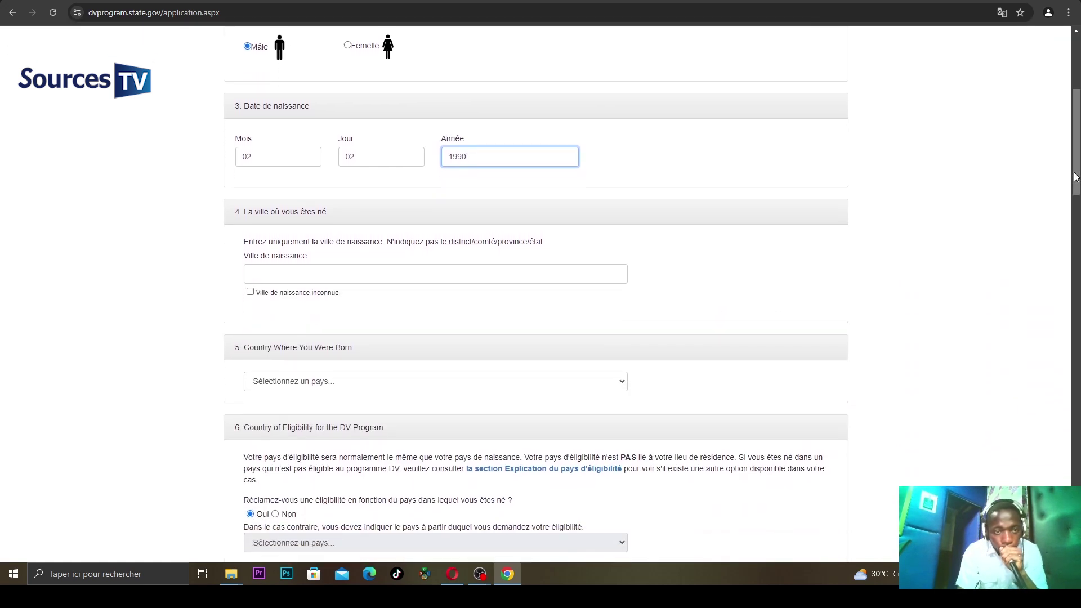
left_click(400, 278)
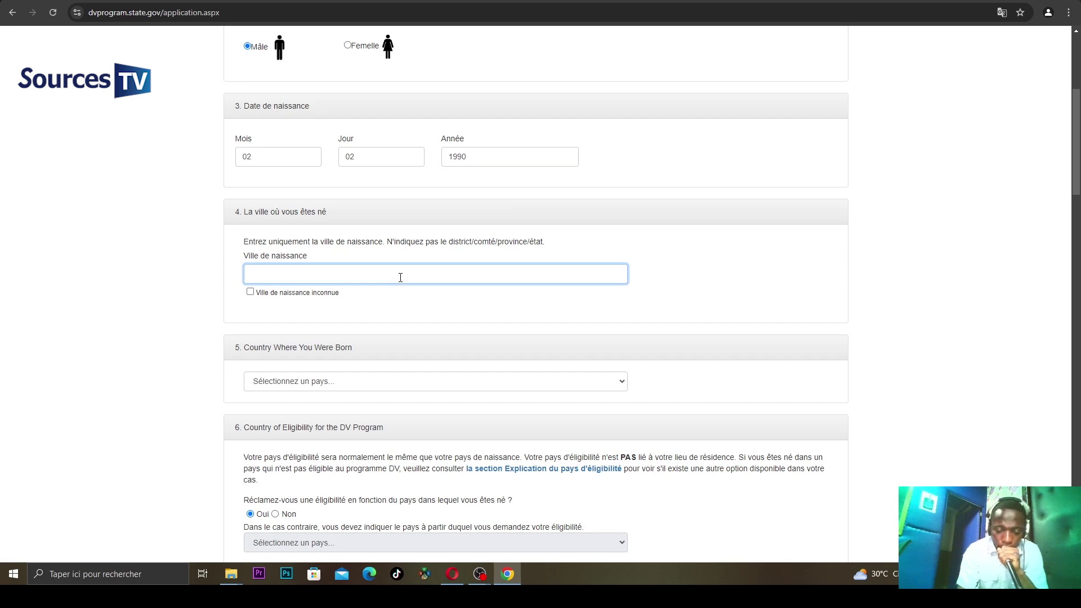
type("KIN")
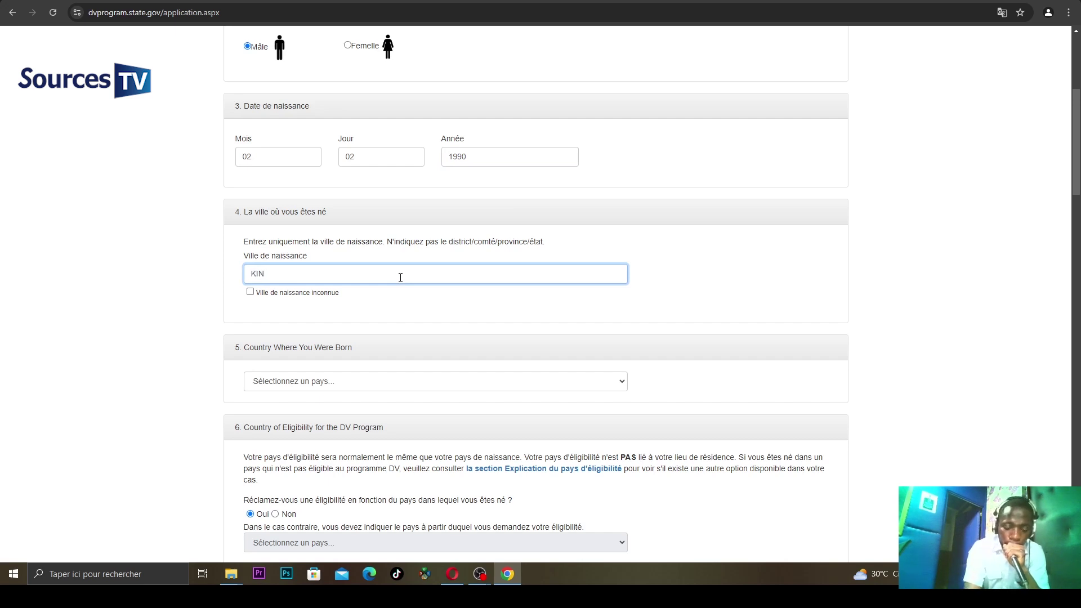
type("SHA")
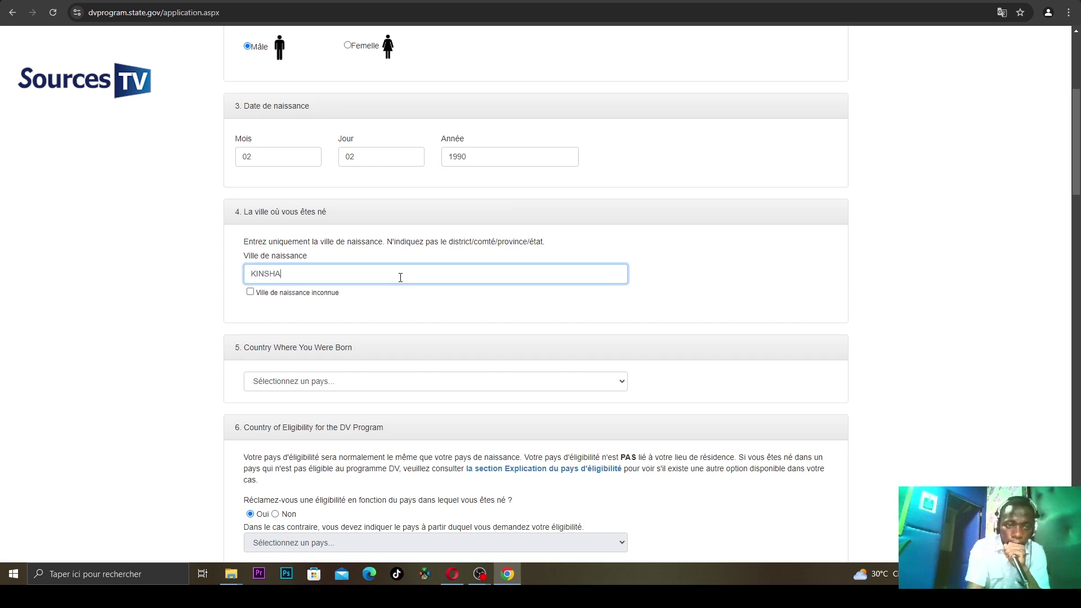
type("SA")
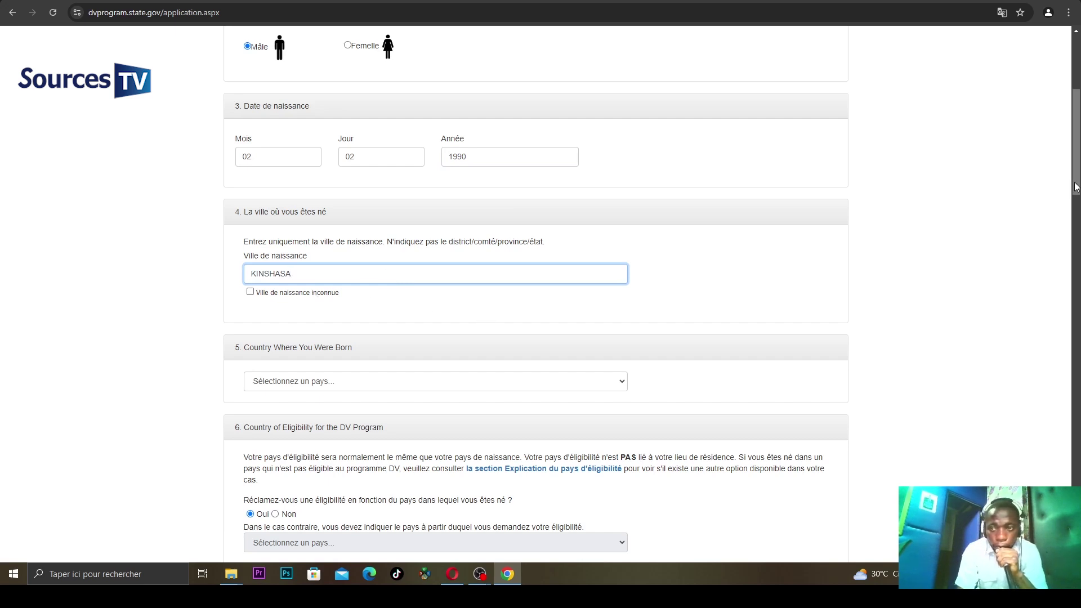
left_click_drag(1069, 187, 1074, 218)
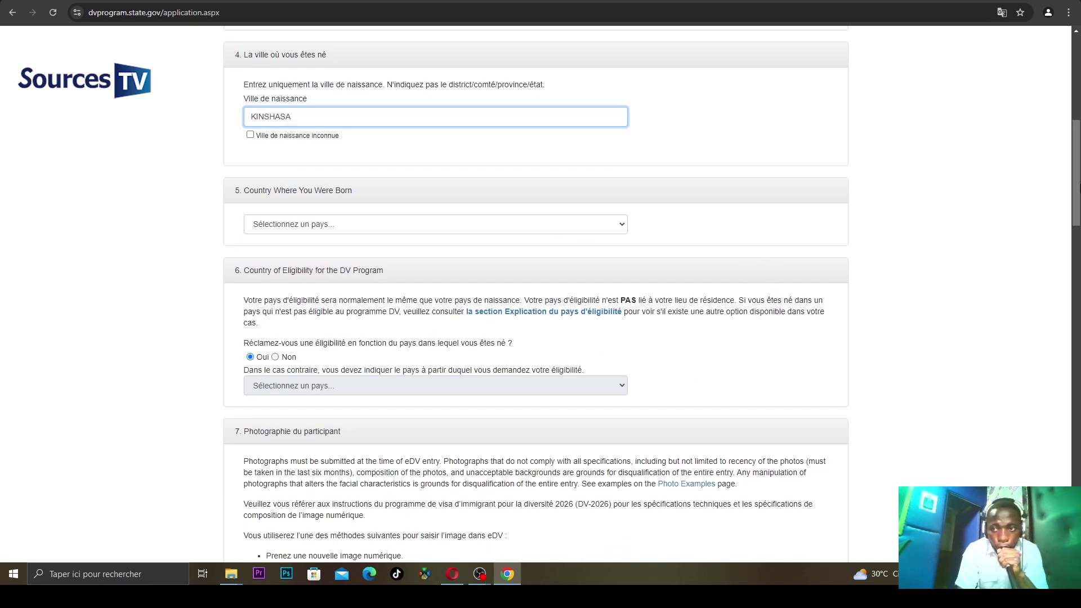
left_click(1057, 203)
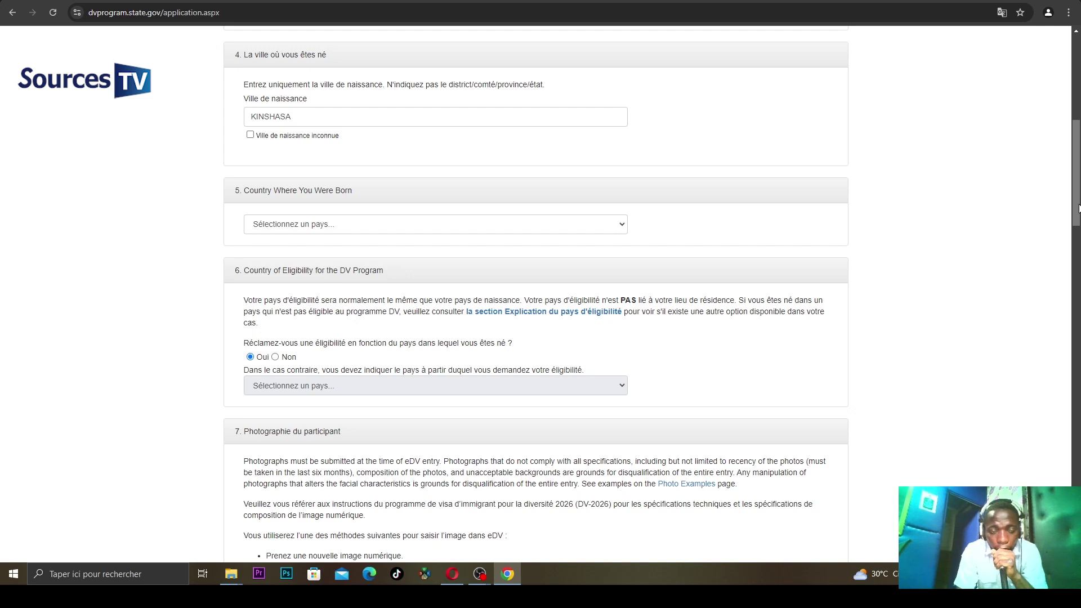
scroll(1078, 209, "down", 2)
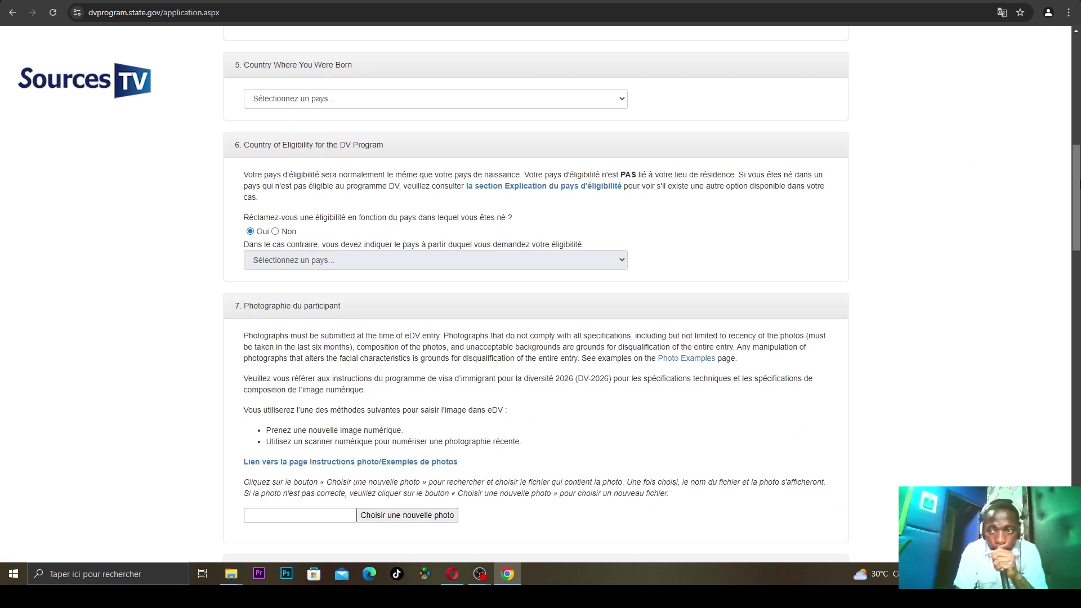
- Answer Non to eligibility by birth country and choose Congo-Kinshasa as the eligibility country
left_click(276, 232)
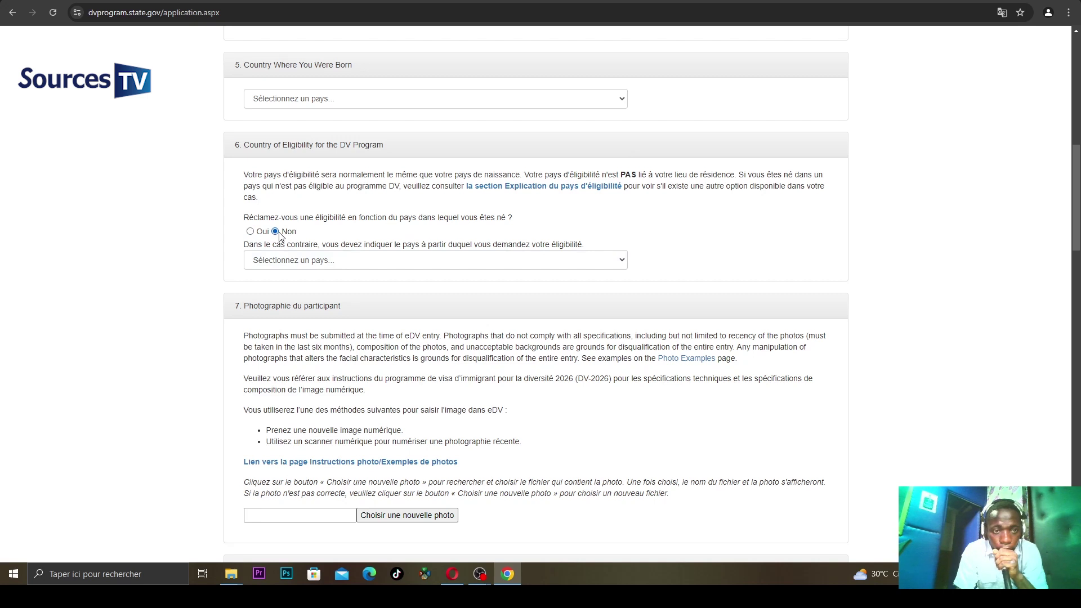
left_click(291, 260)
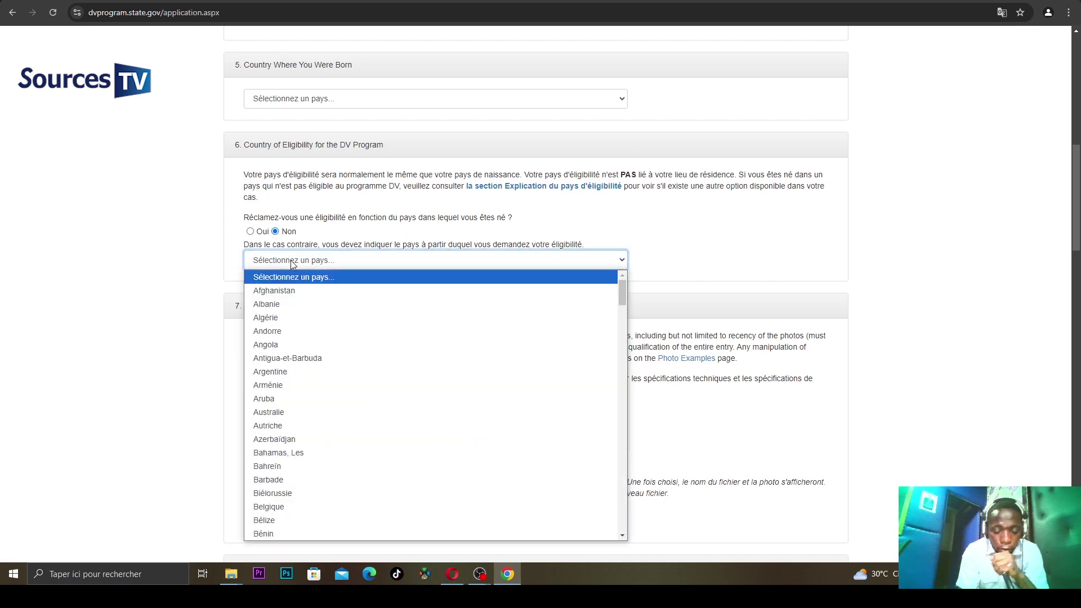
type("co")
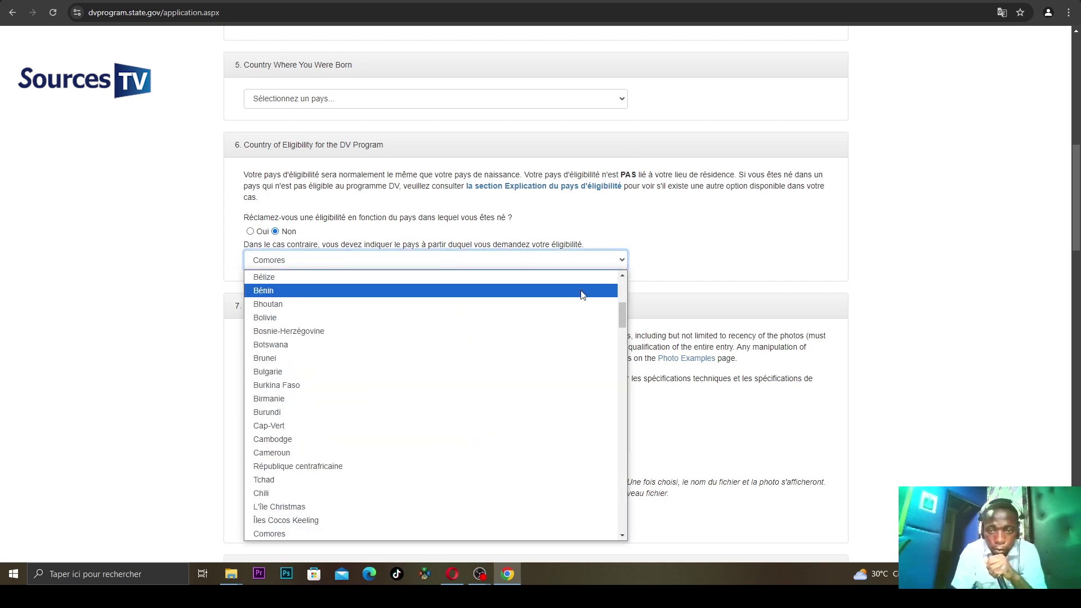
left_click_drag(623, 317, 631, 343)
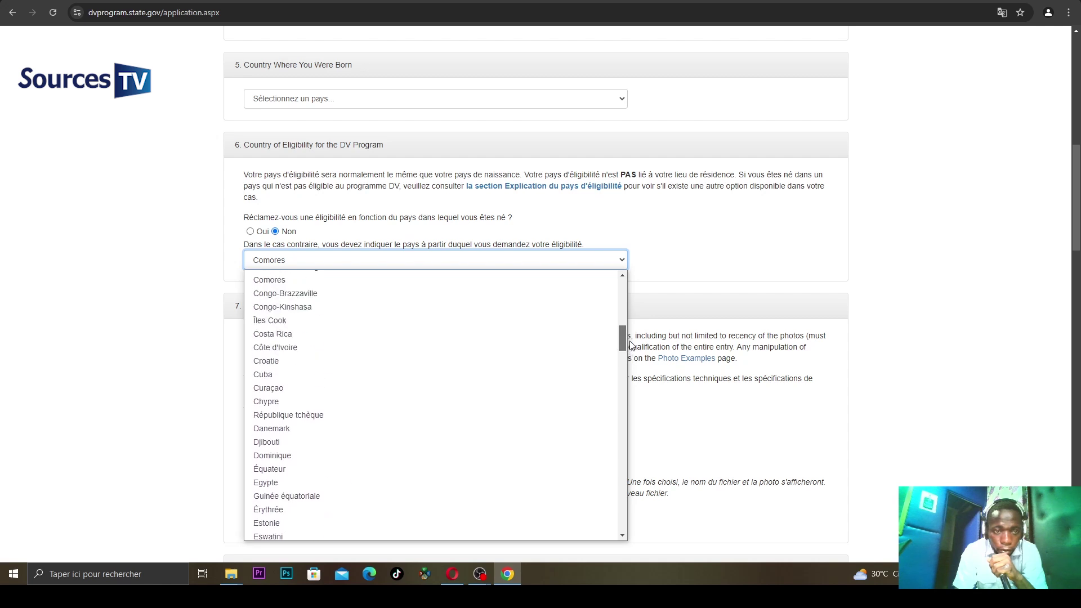
left_click(392, 307)
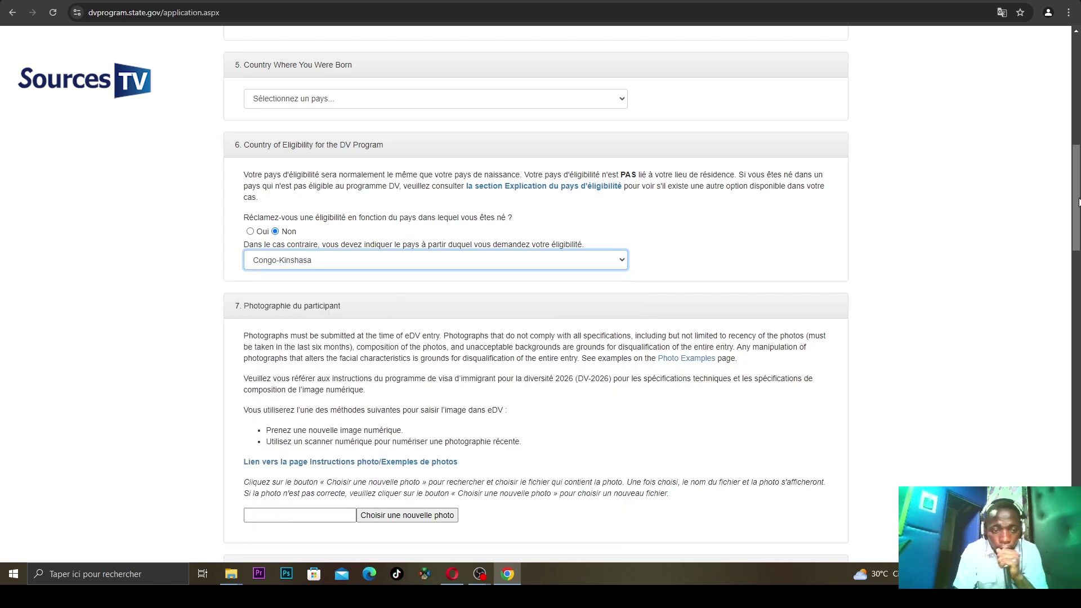
left_click_drag(1078, 202, 1078, 237)
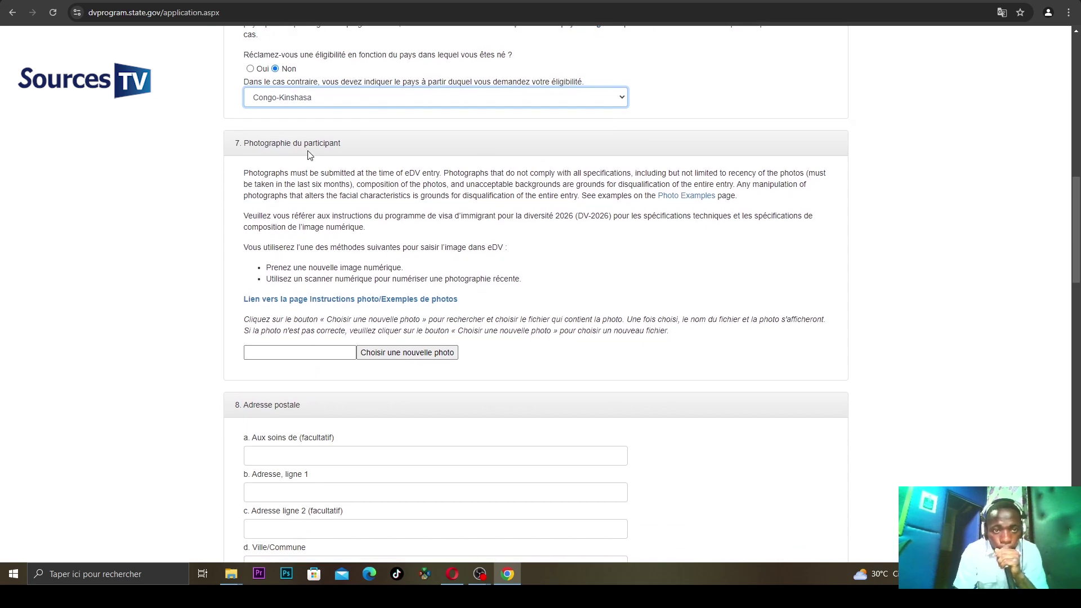
- Attach IMG_20240512_192243 from Images as the participant photo, then open a new tab
left_click(393, 355)
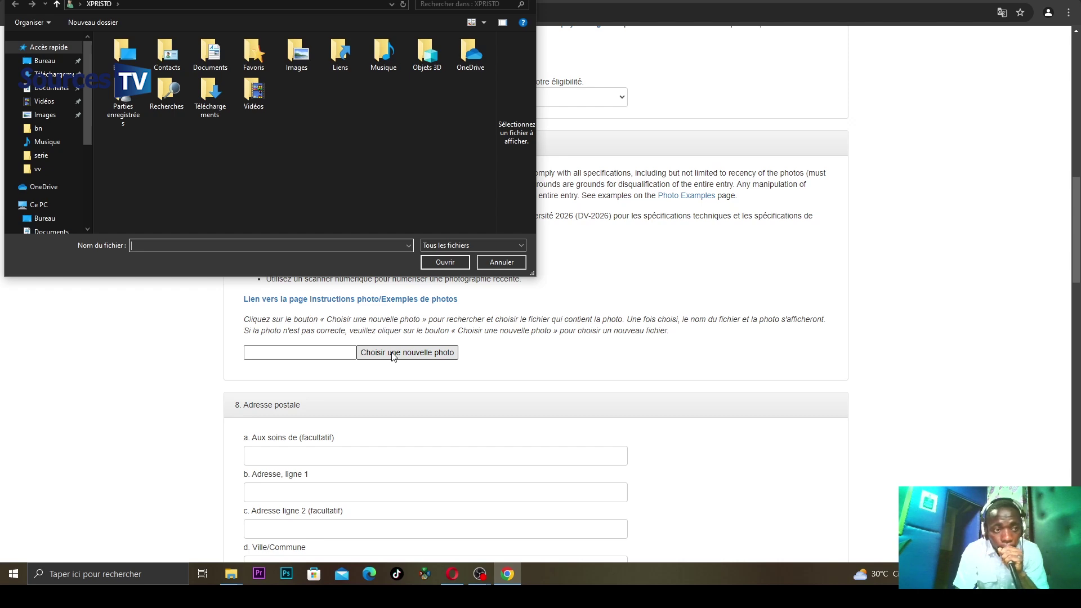
left_click(62, 118)
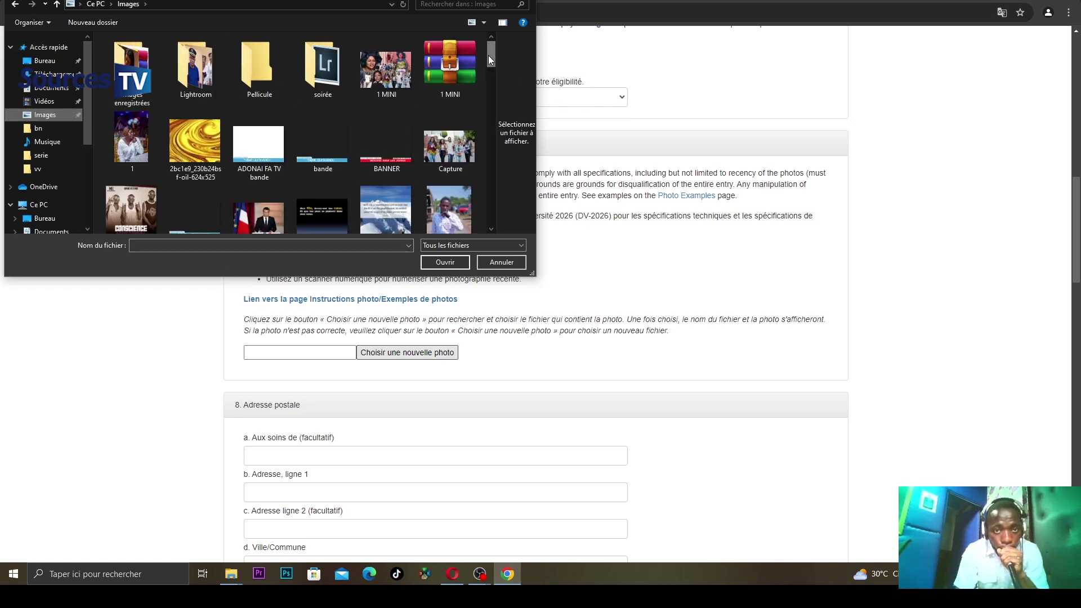
left_click_drag(488, 55, 503, 138)
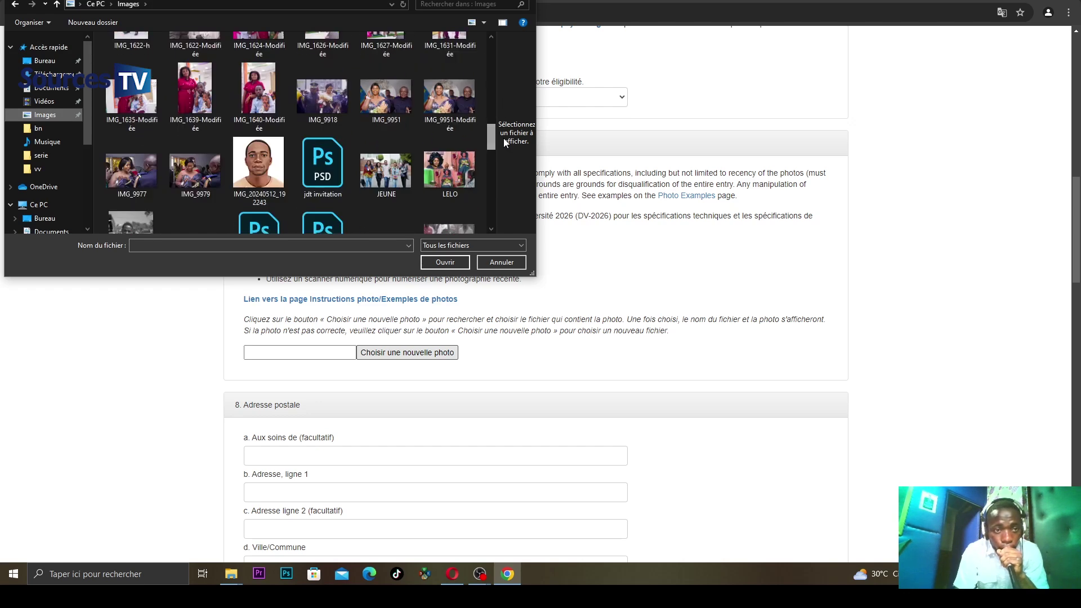
double_click(275, 171)
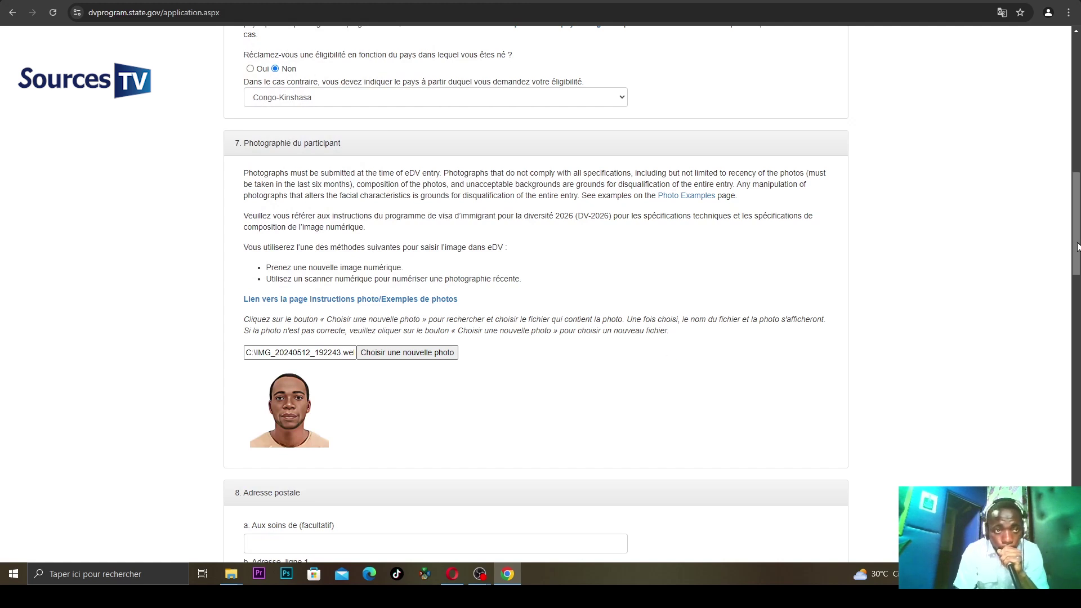
left_click_drag(1078, 246, 1076, 255)
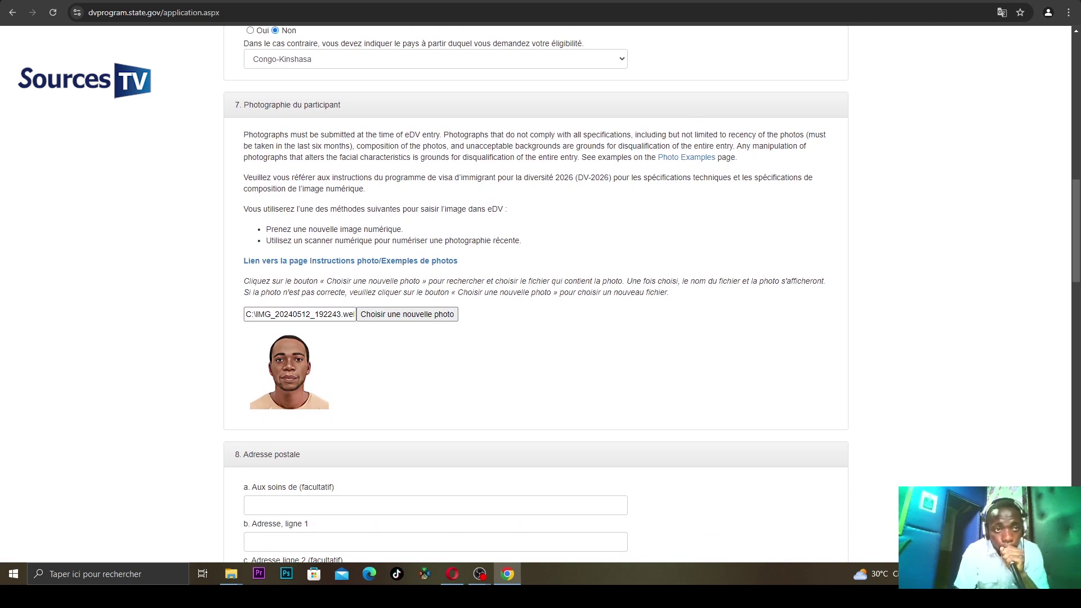
key("ctrl+t")
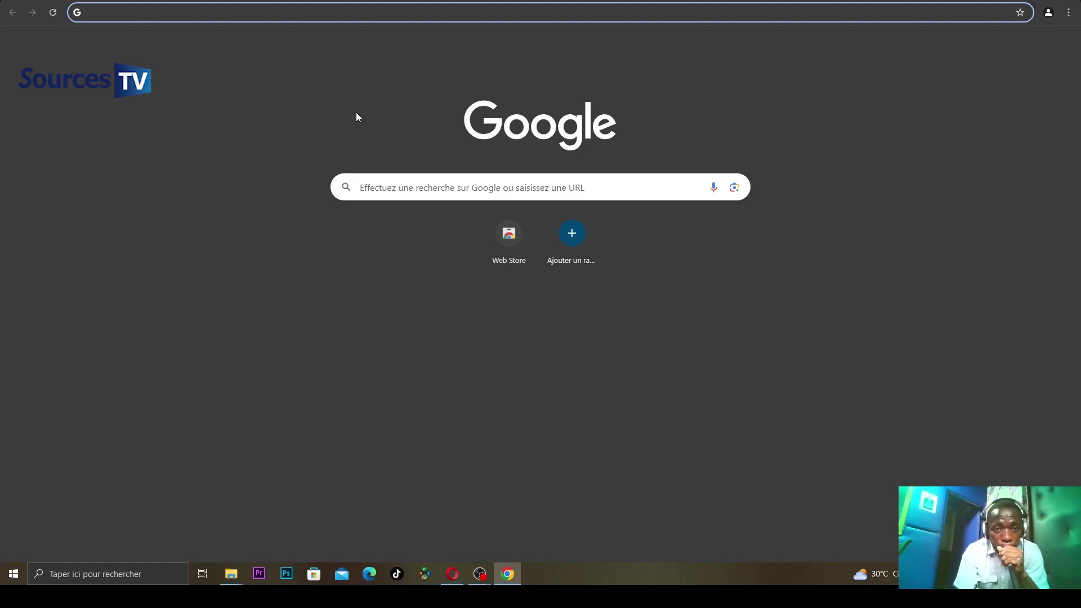
- Search Google for 'quelles photo exiger a la dv' to check the DV photo requirements
left_click(434, 186)
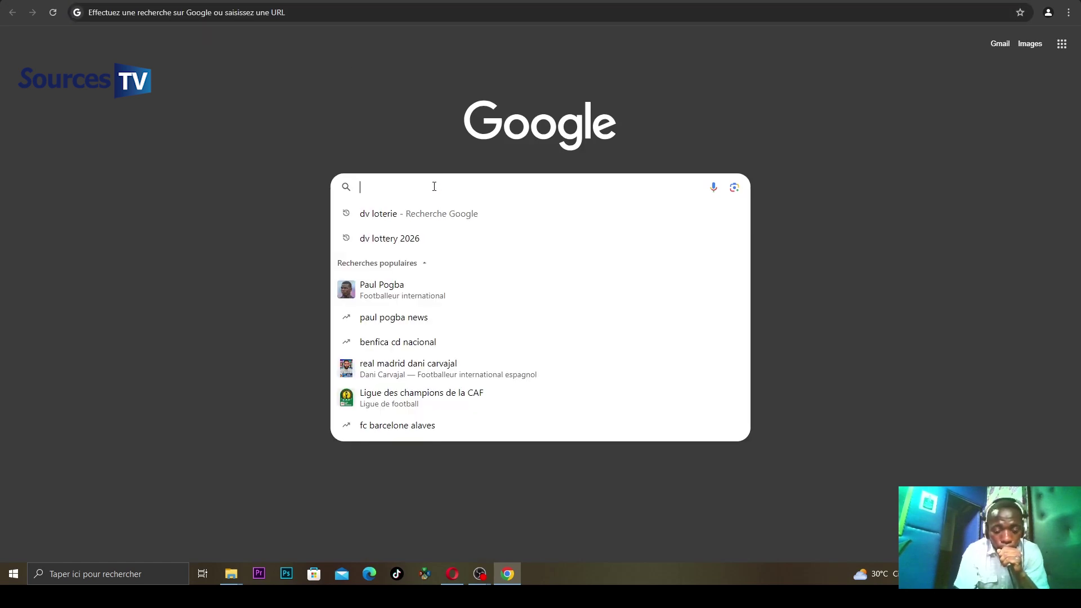
type("A")
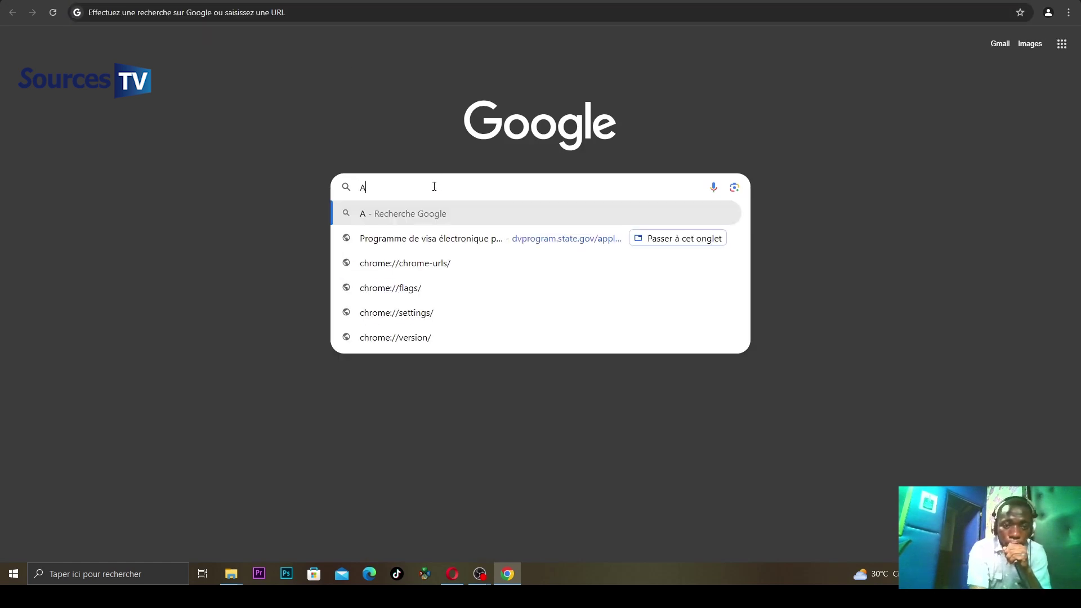
key("BackSpace")
type("QU")
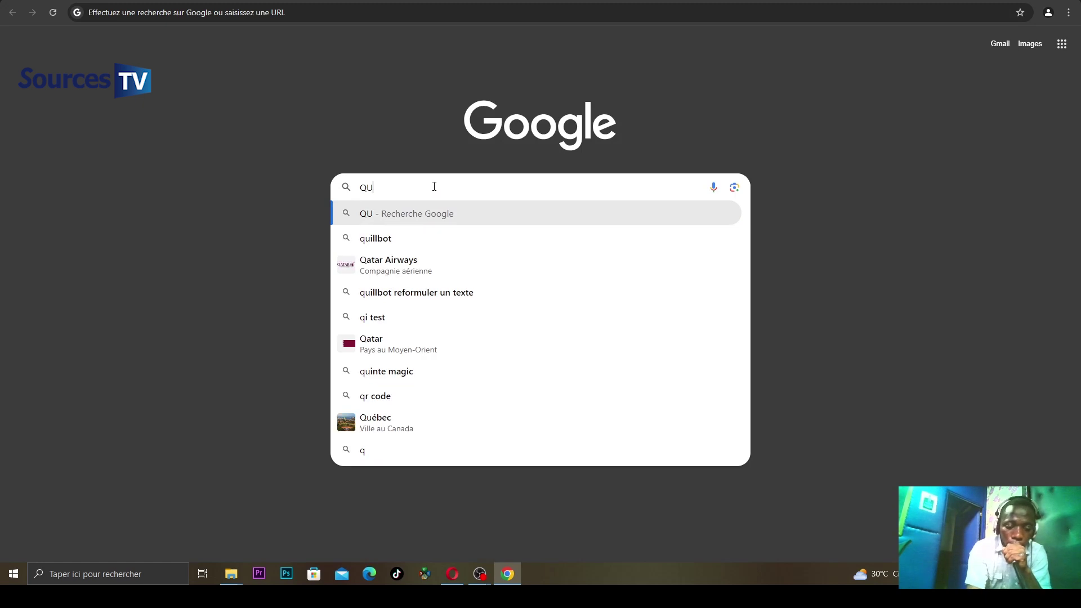
type("ELLES ")
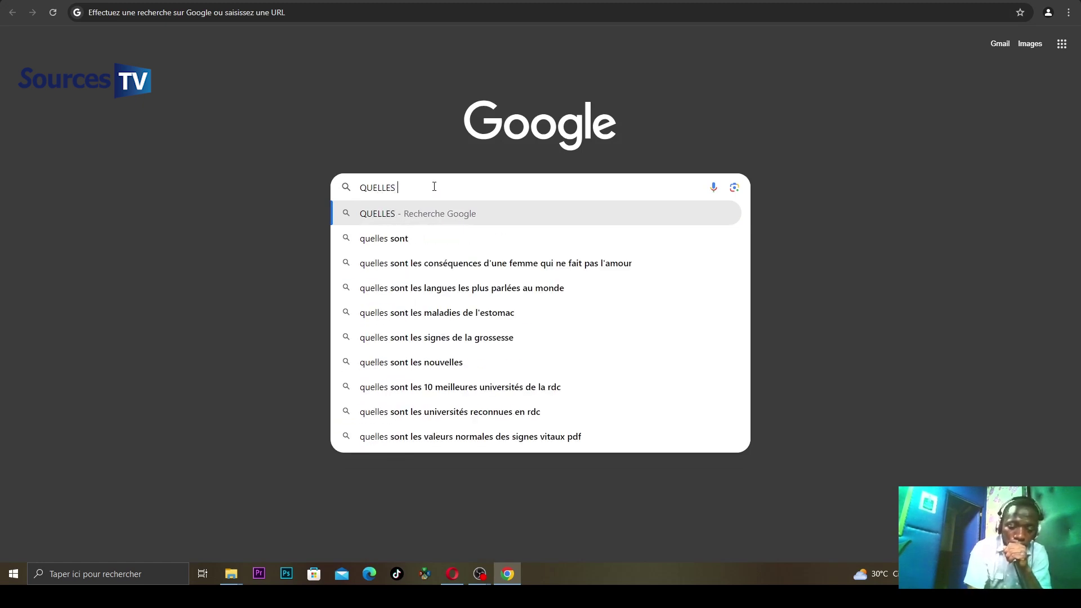
type("E")
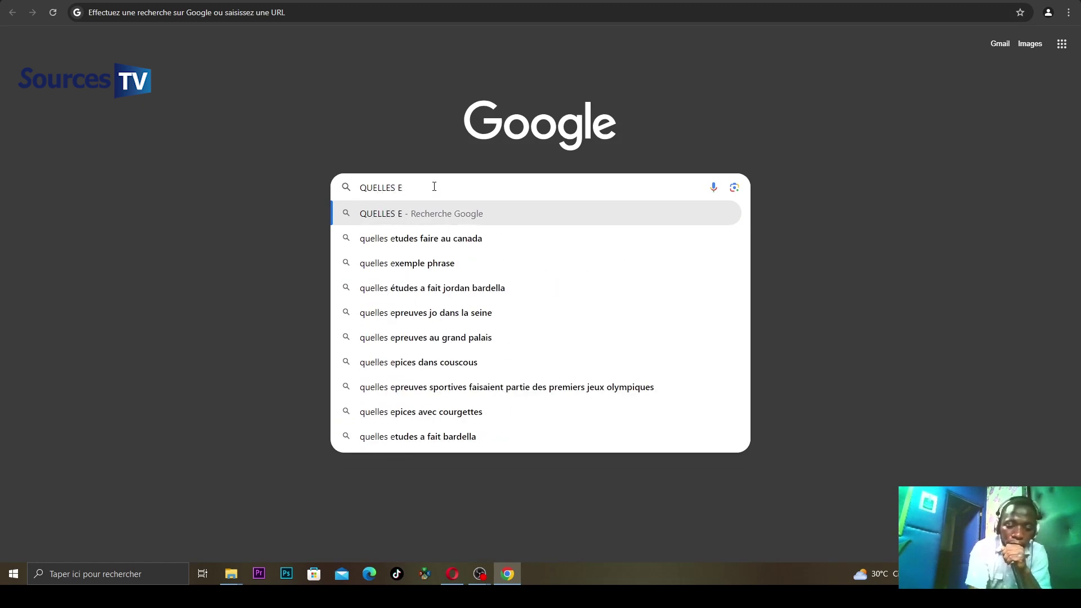
type("X")
key("BackSpace")
key("BackSpace")
key("BackSpace")
key("BackSpace")
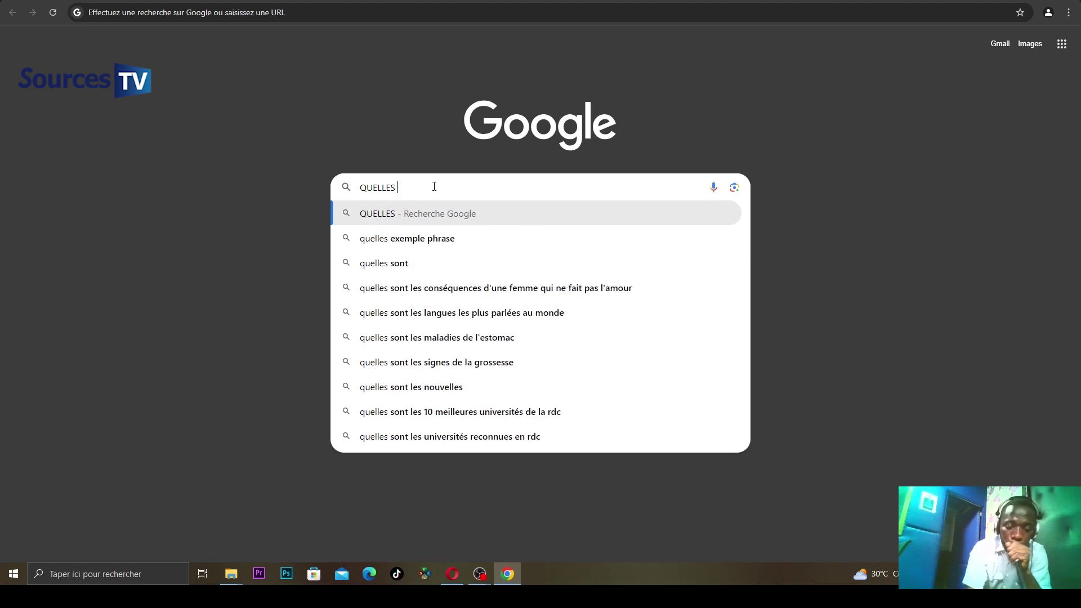
type("PHOTO")
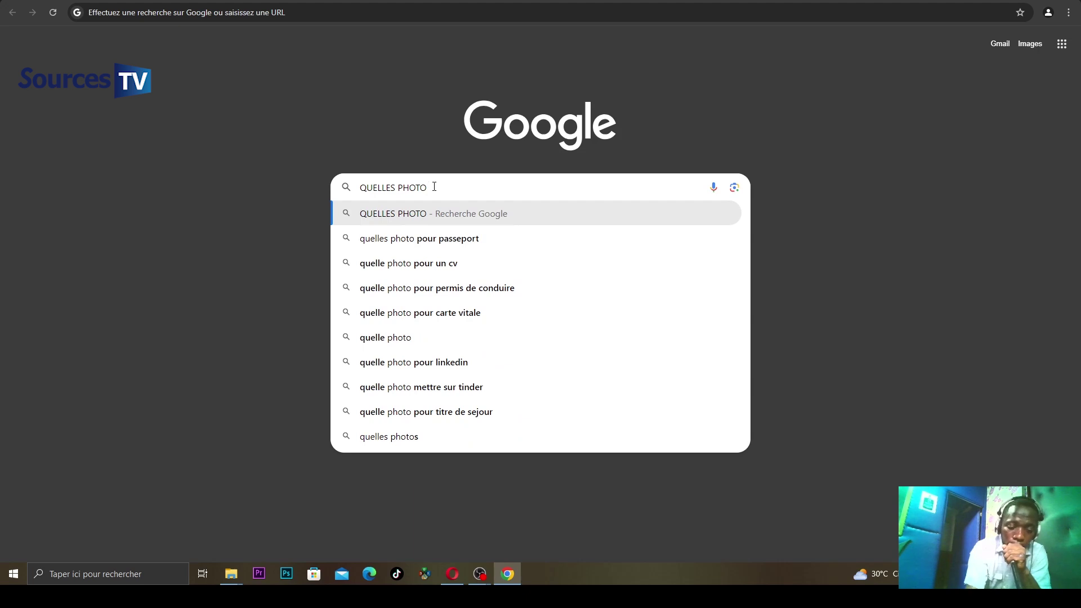
type(" EXIGER")
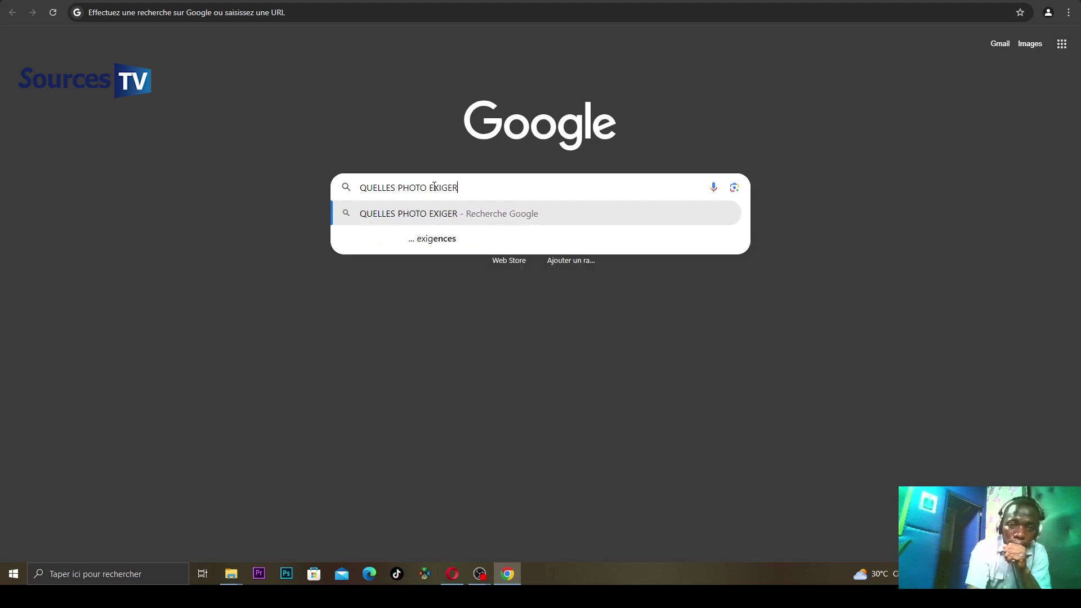
type(" A ")
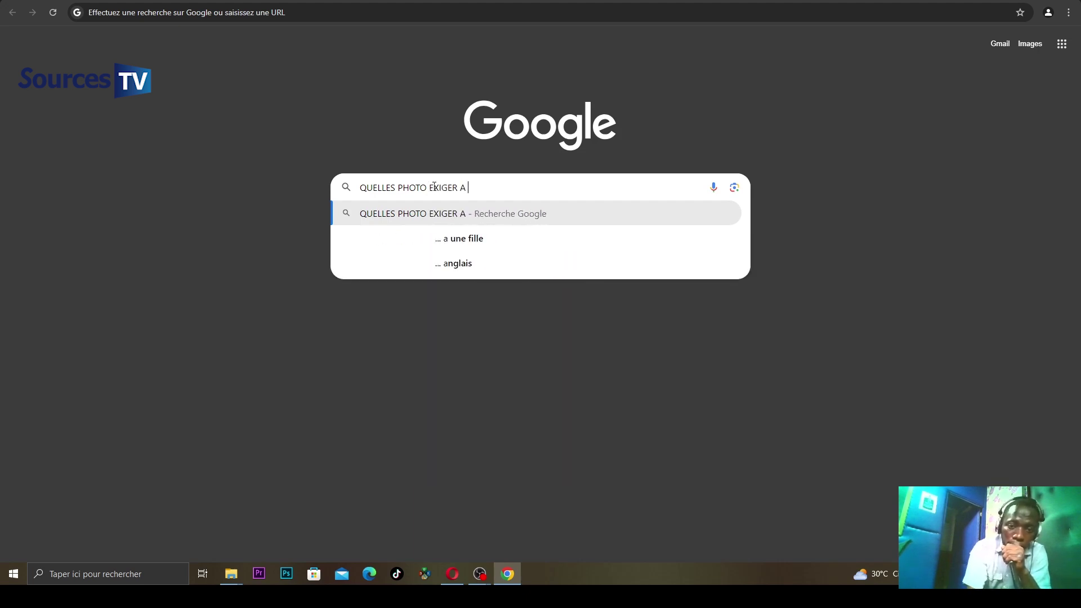
type("LA ")
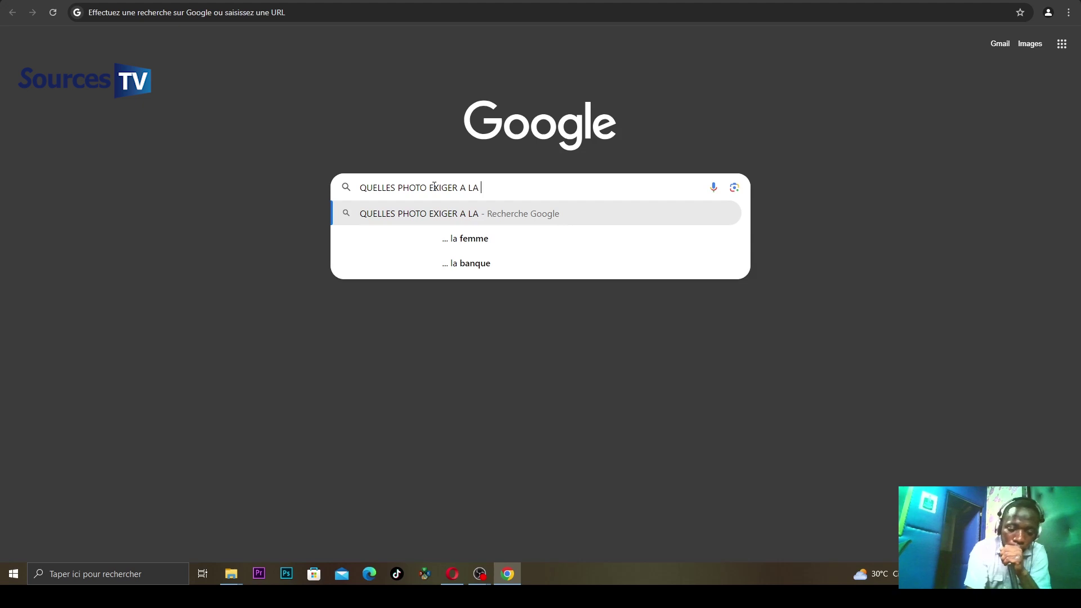
type("DV")
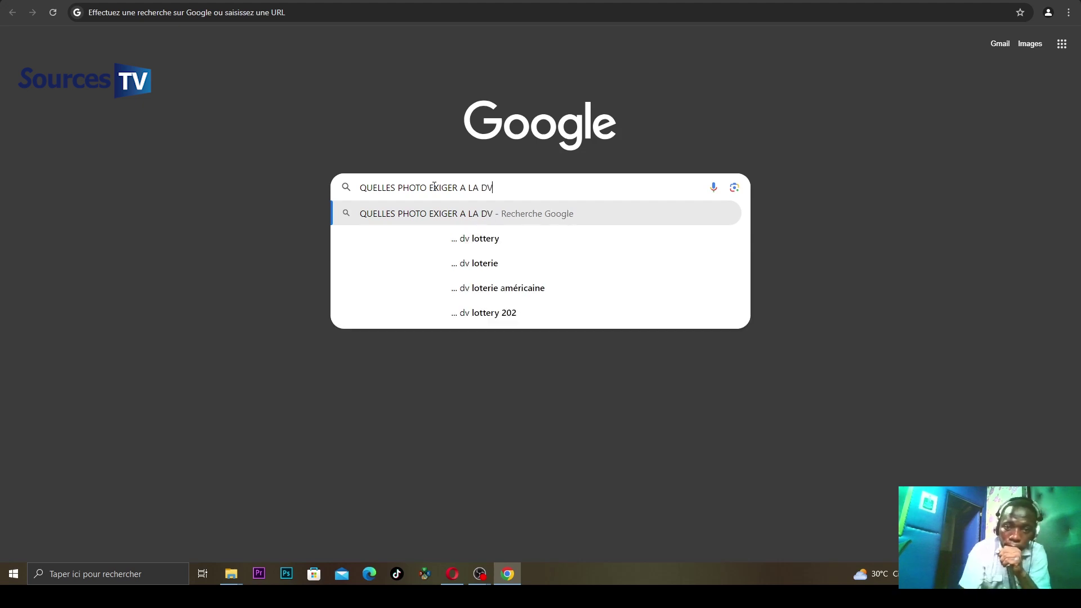
left_click(473, 239)
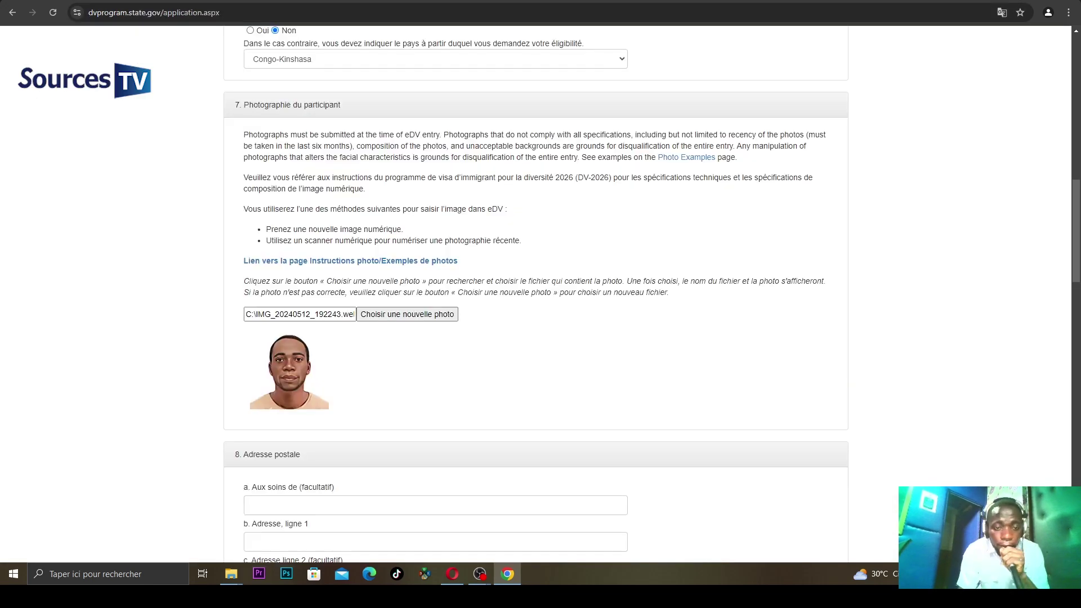
- Enter the street name and number on the first postal address line
left_click_drag(1077, 268, 1078, 320)
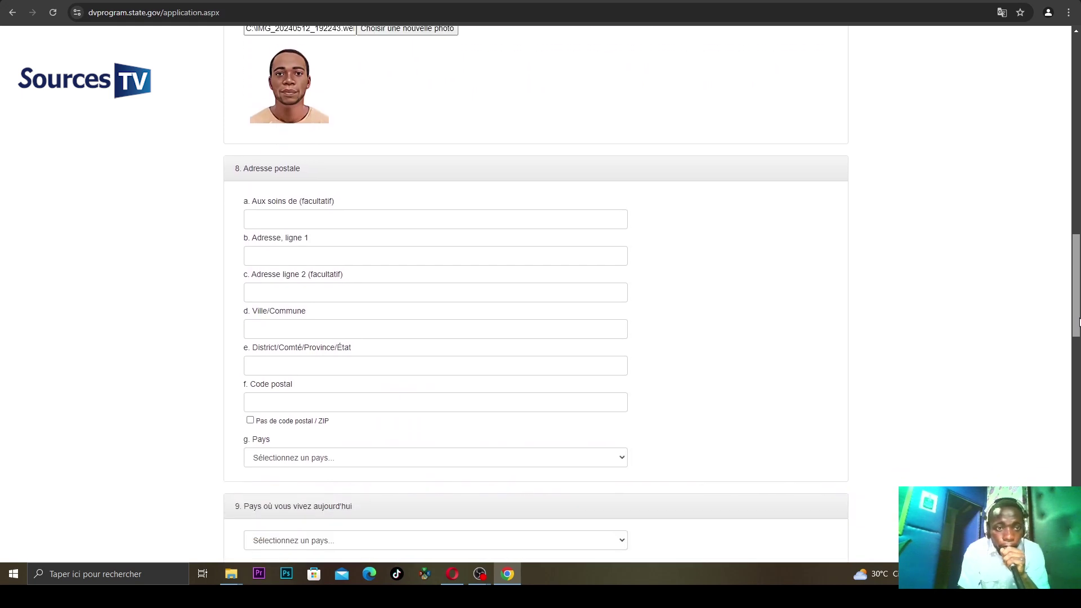
left_click(282, 215)
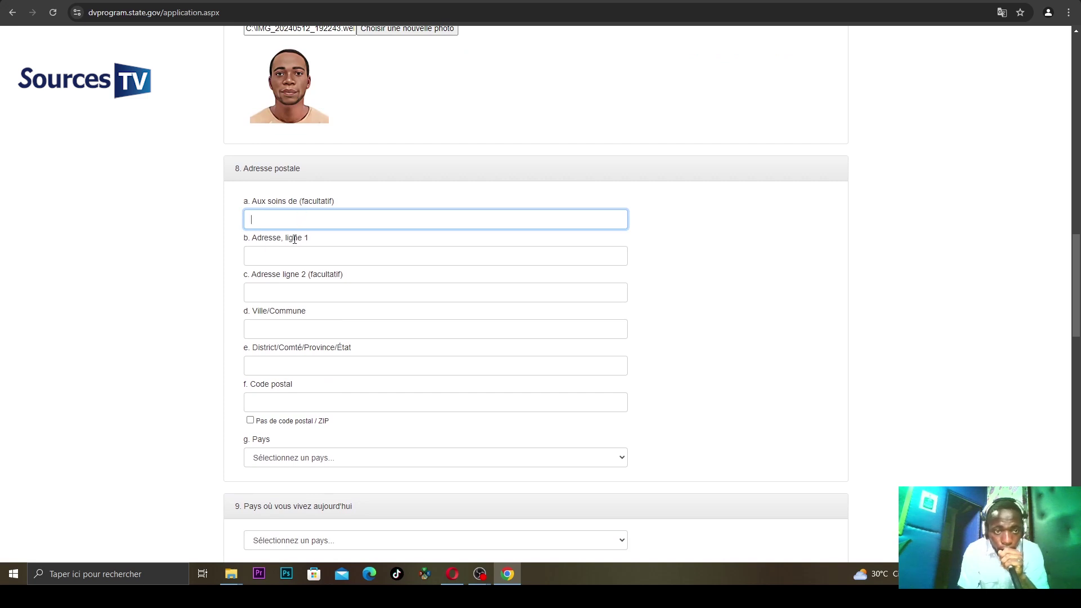
left_click(289, 256)
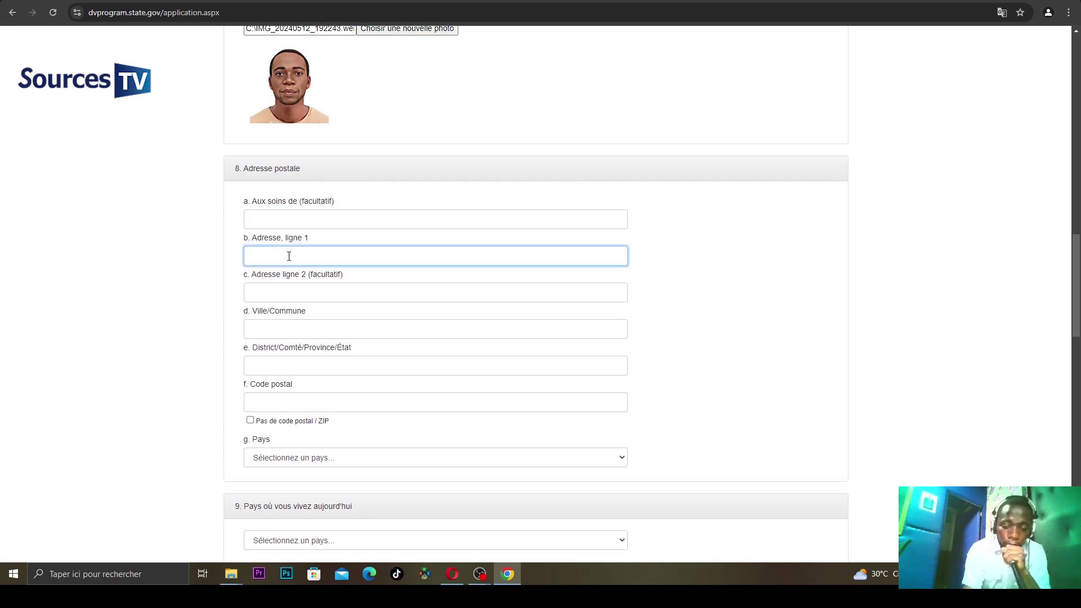
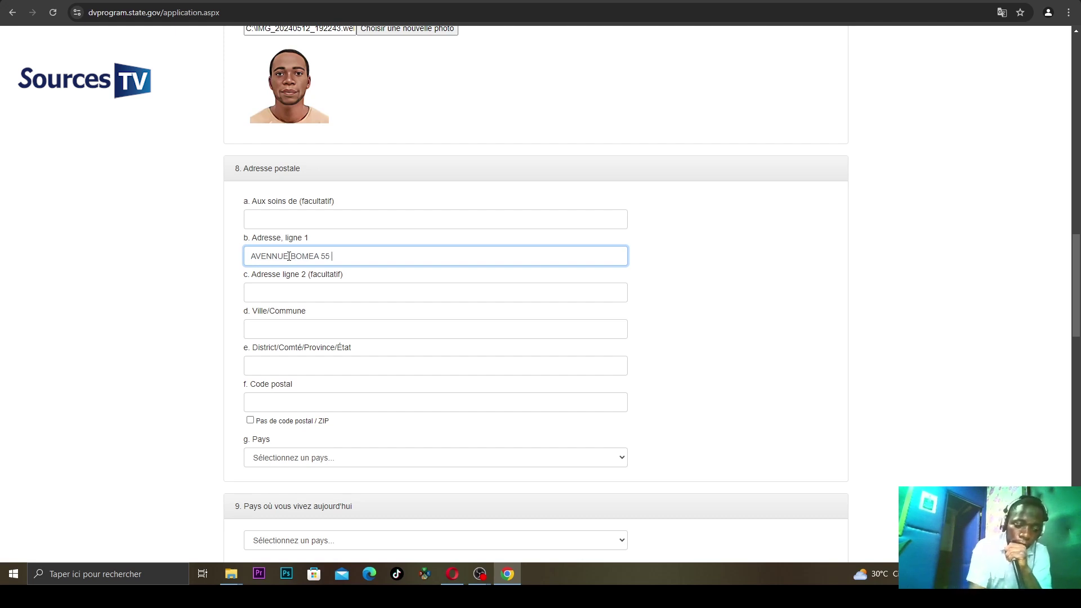
type("A")
key("BackSpace")
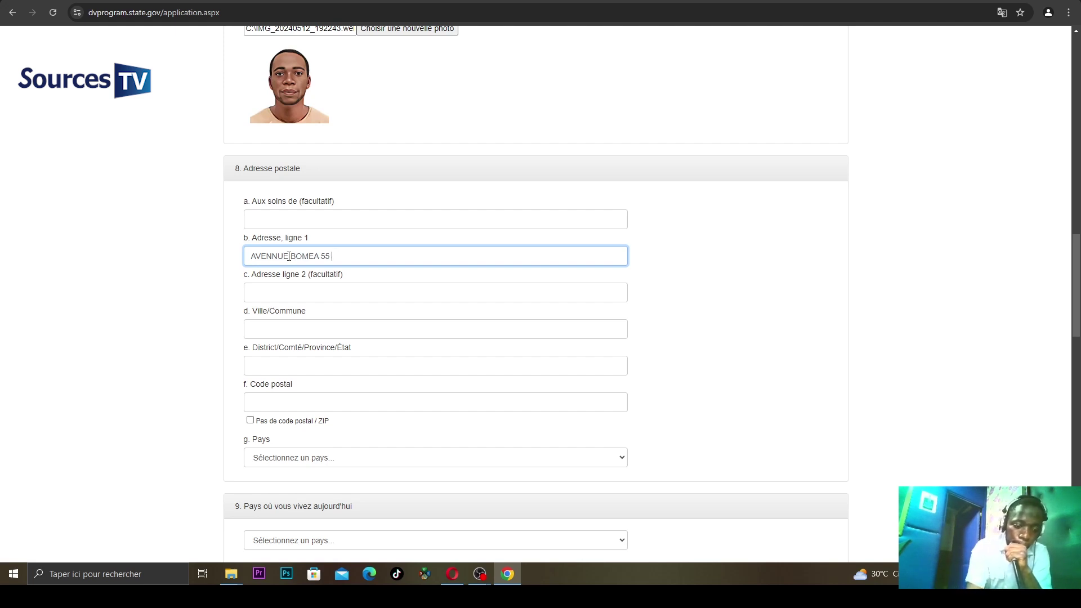
type("Q")
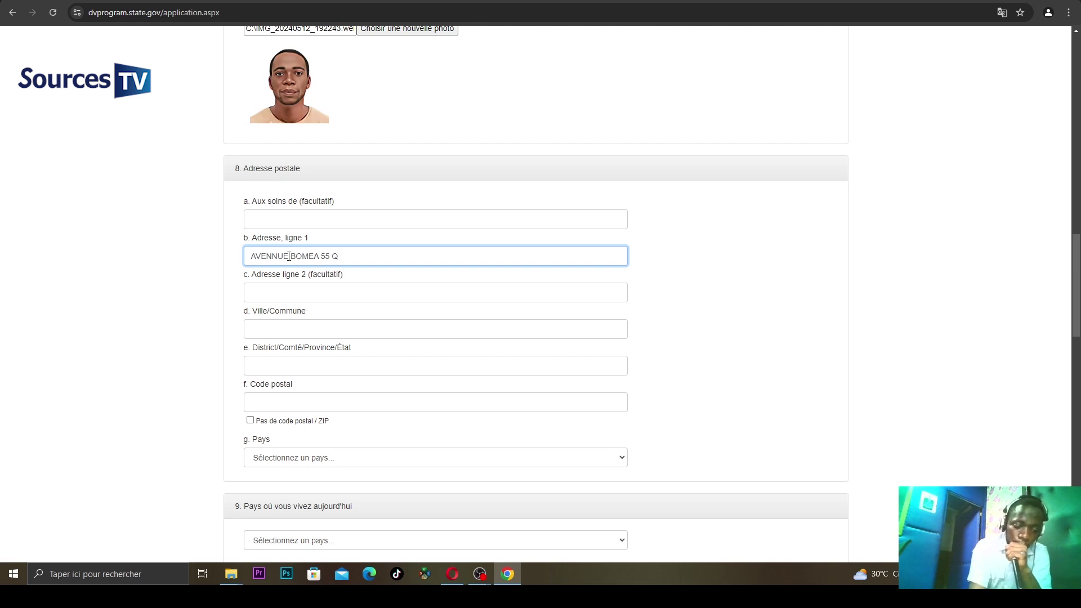
type("UA")
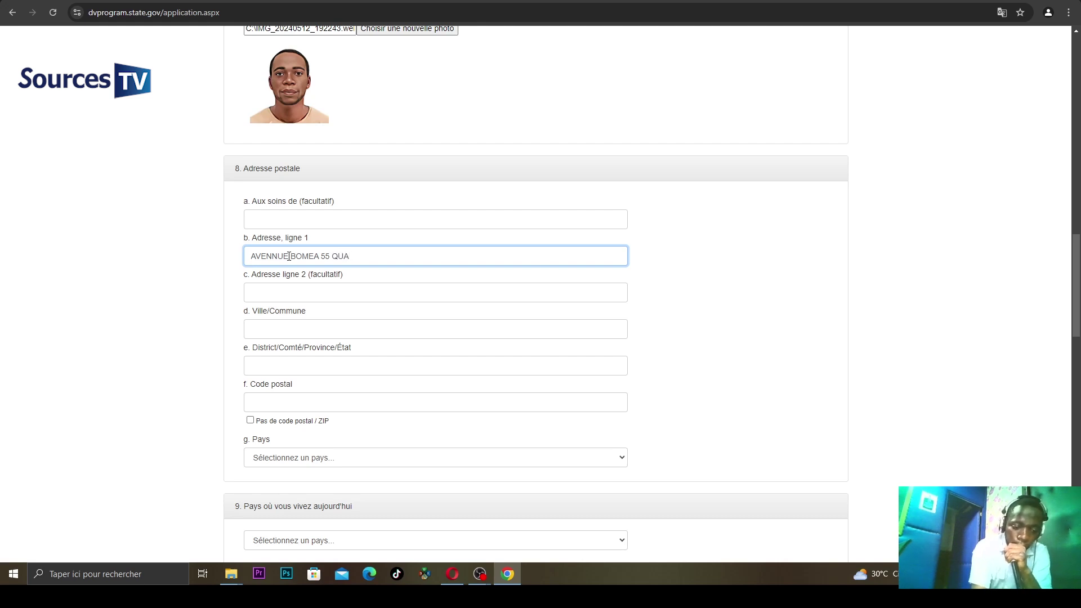
type("RTIER")
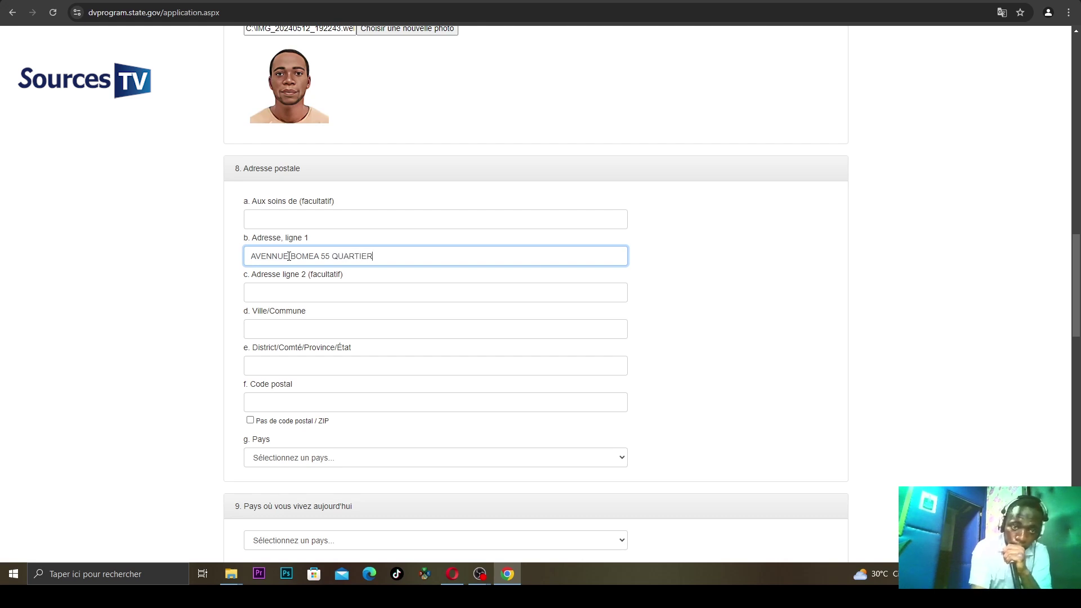
type(" TERR")
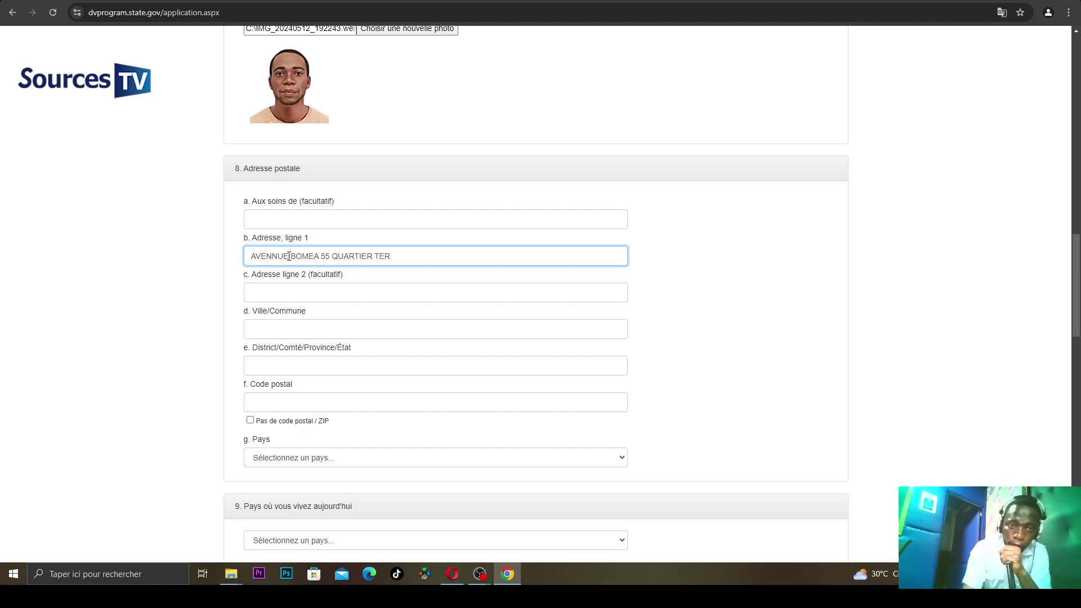
key("BackSpace")
key("BackSpace")
key("BackSpace")
key("BackSpace")
key("BackSpace")
key("BackSpace")
key("BackSpace")
key("BackSpace")
key("BackSpace")
key("BackSpace")
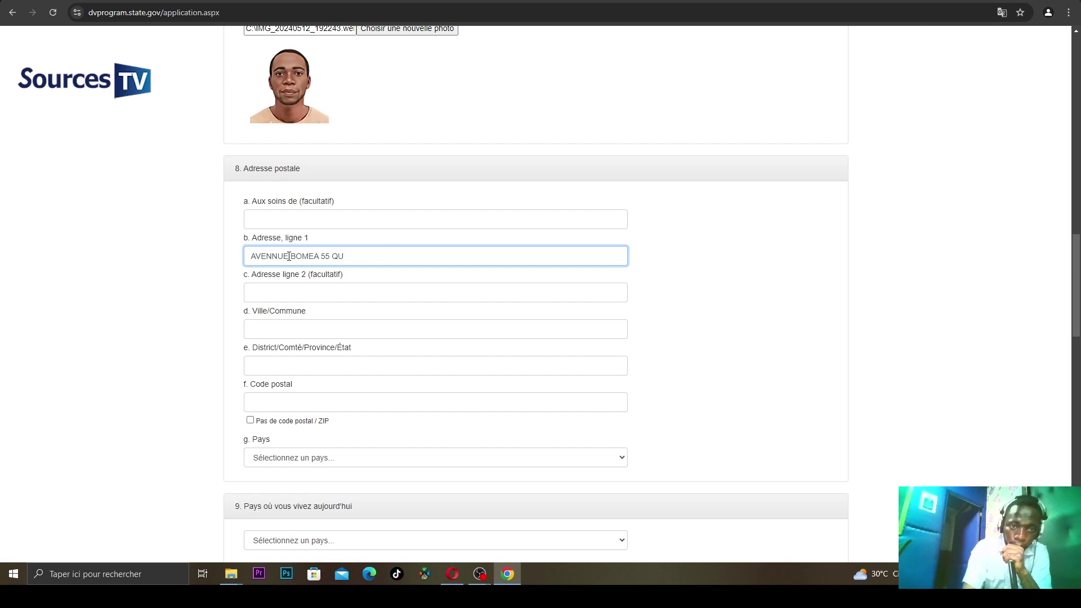
key("BackSpace")
key("BackSpace")
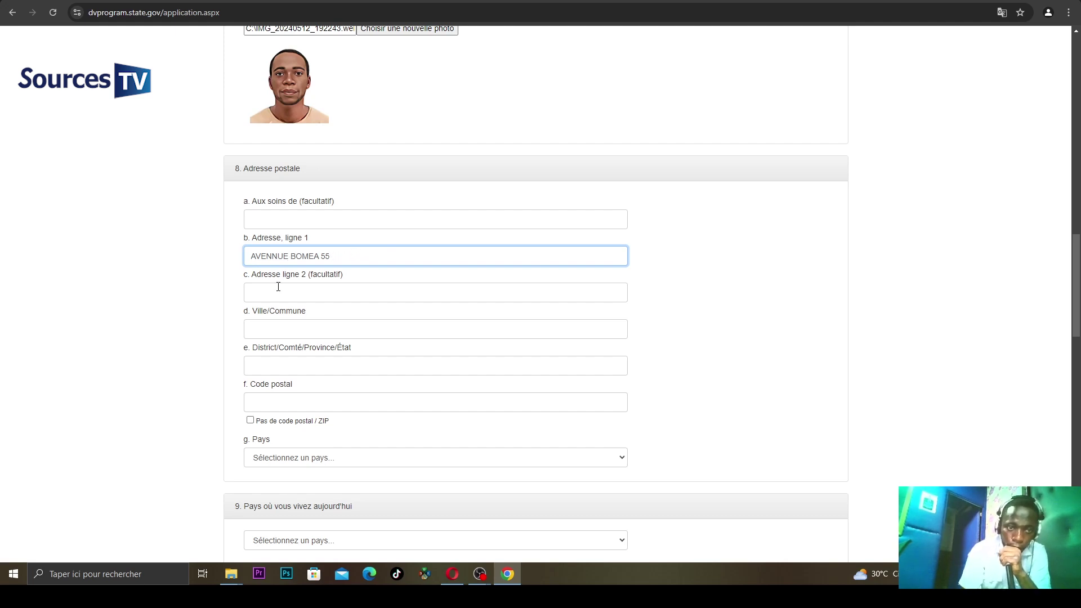
- Fill the second address line and set both city and district/province to KINSHASA
left_click(278, 287)
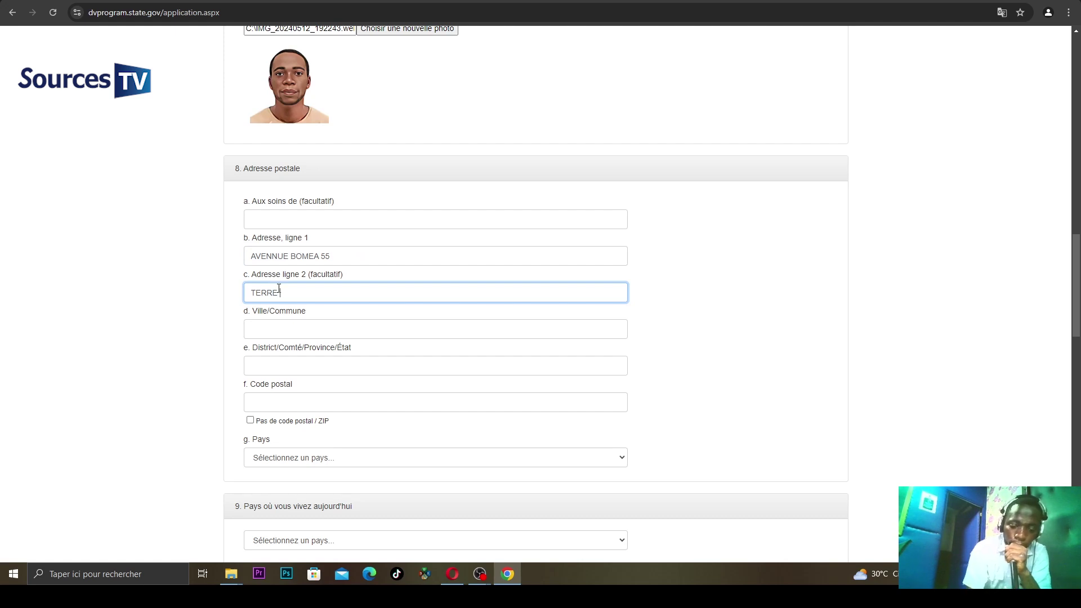
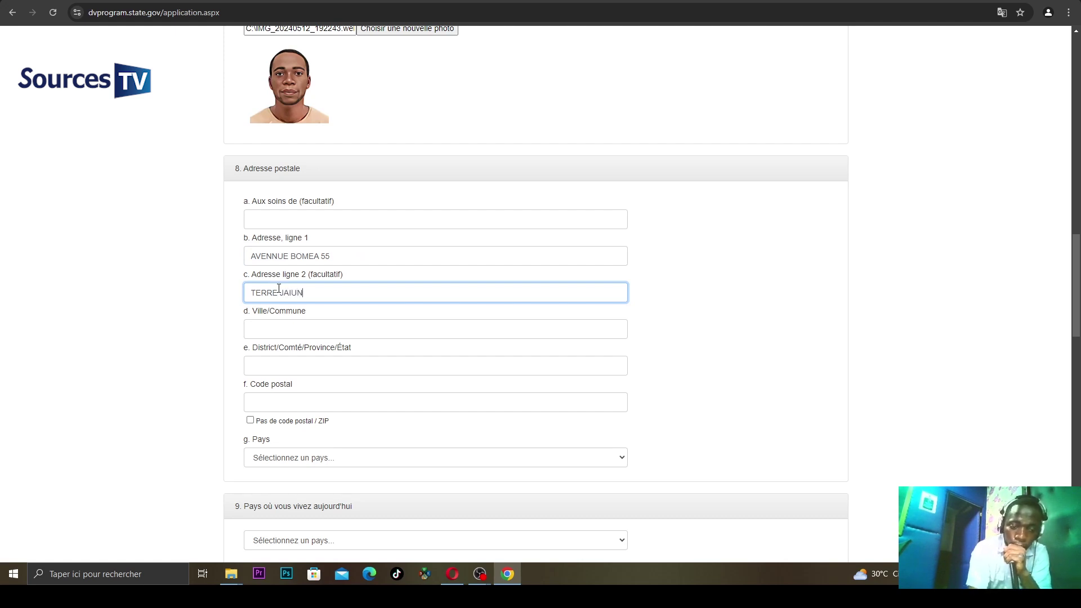
left_click(268, 327)
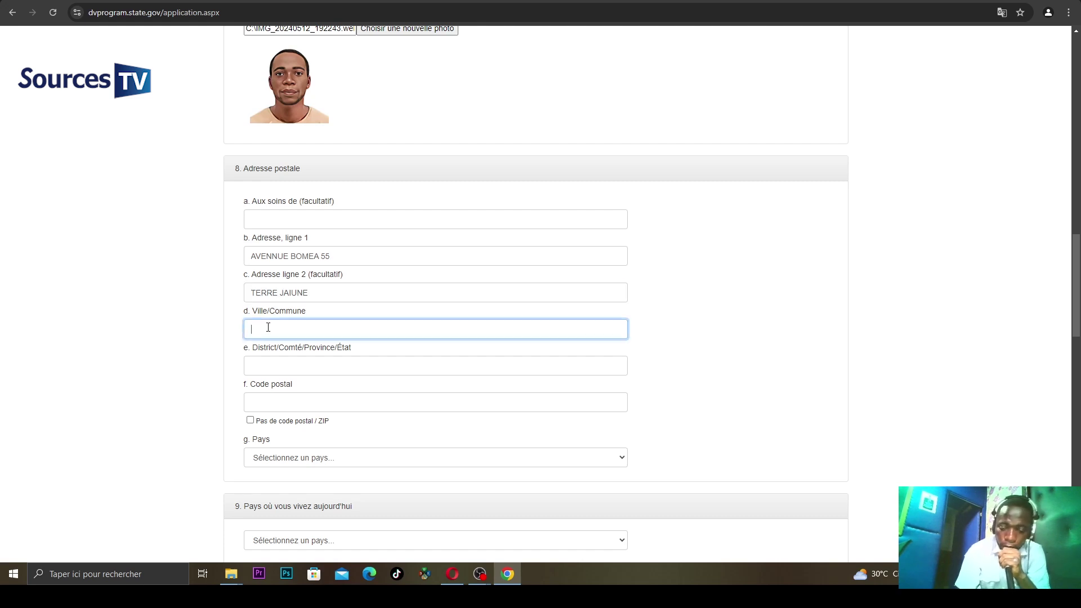
type("KINS")
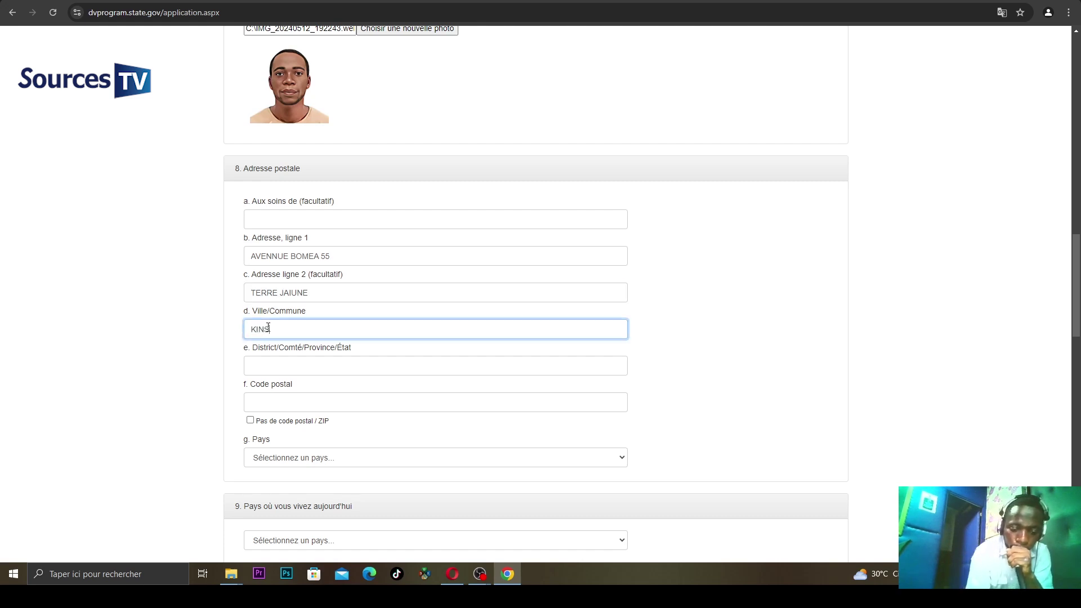
type("HA")
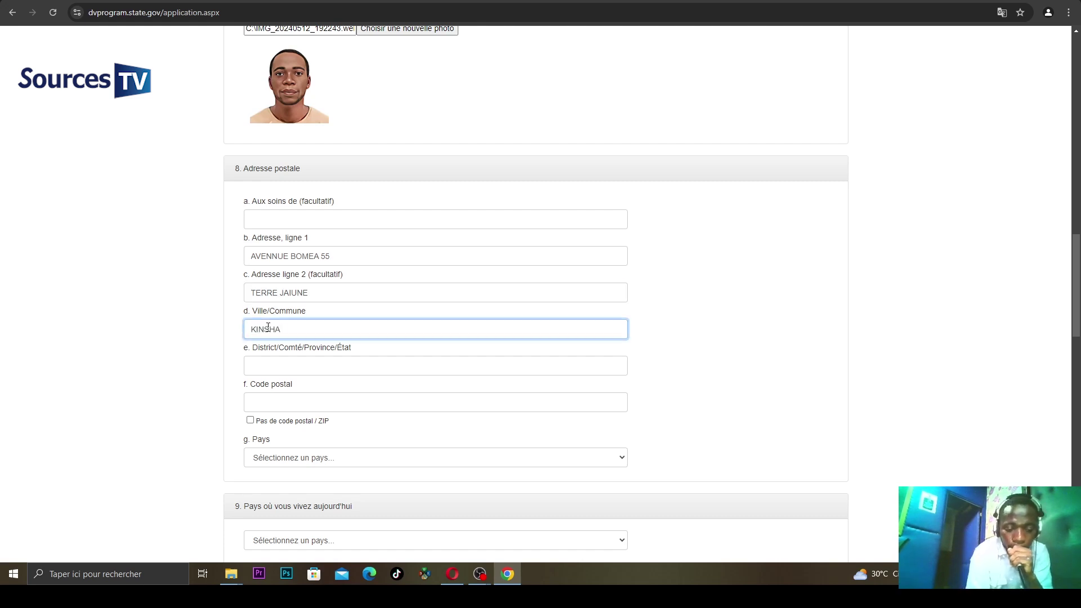
type("SA")
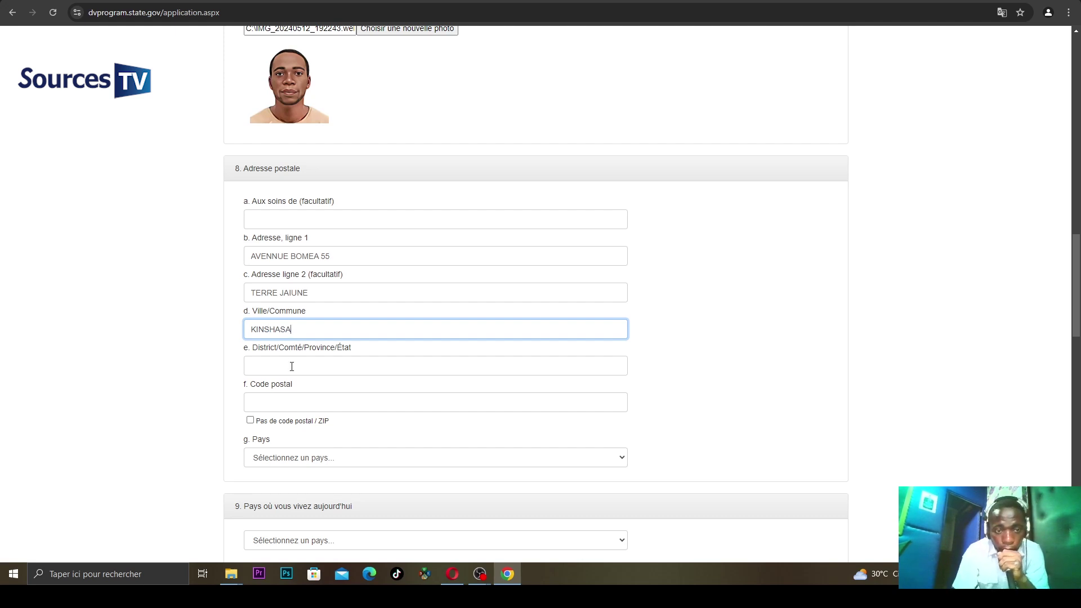
left_click(292, 367)
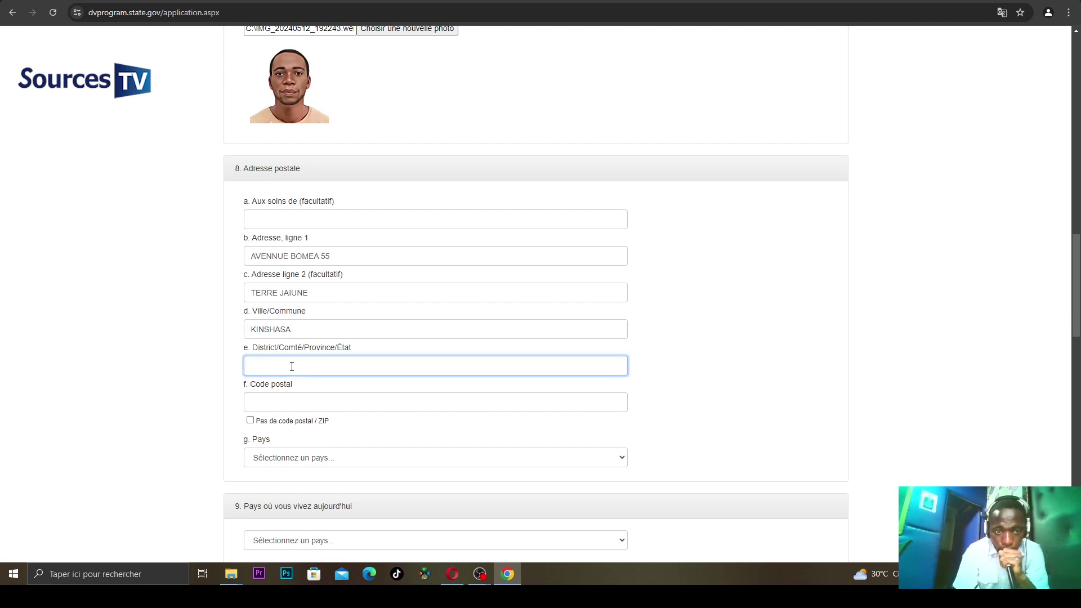
type("KI")
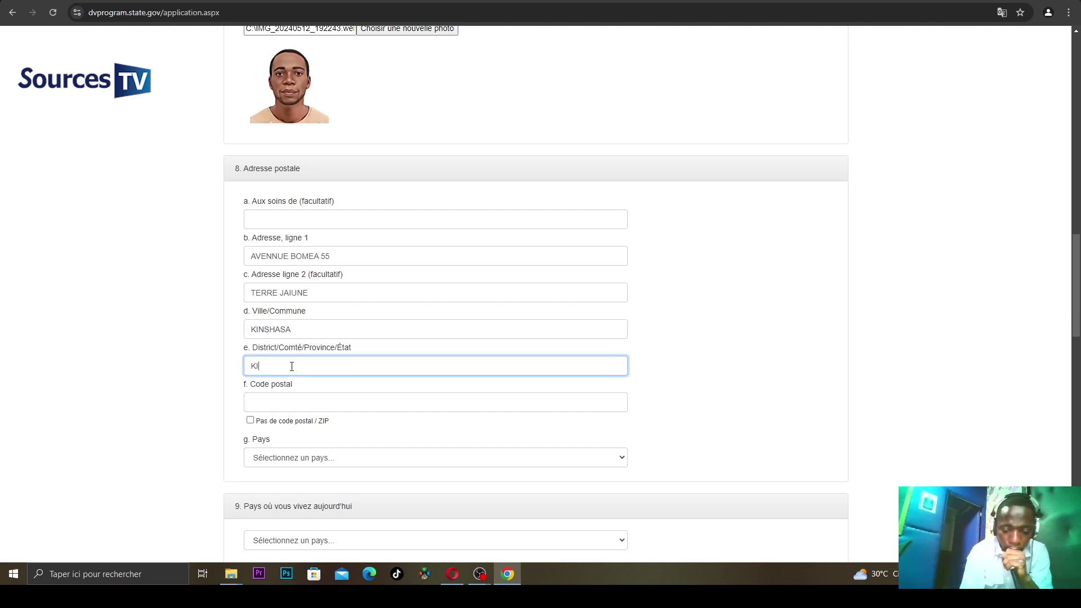
type("NSHASA")
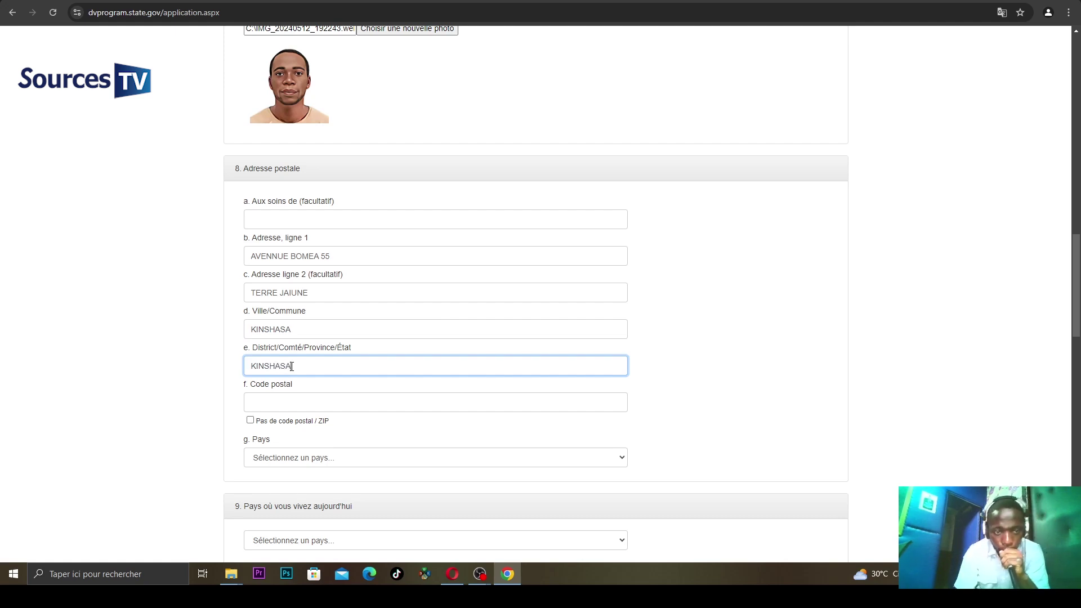
- Enter the postal code, leaving the no-postal-code box unchecked
left_click(287, 396)
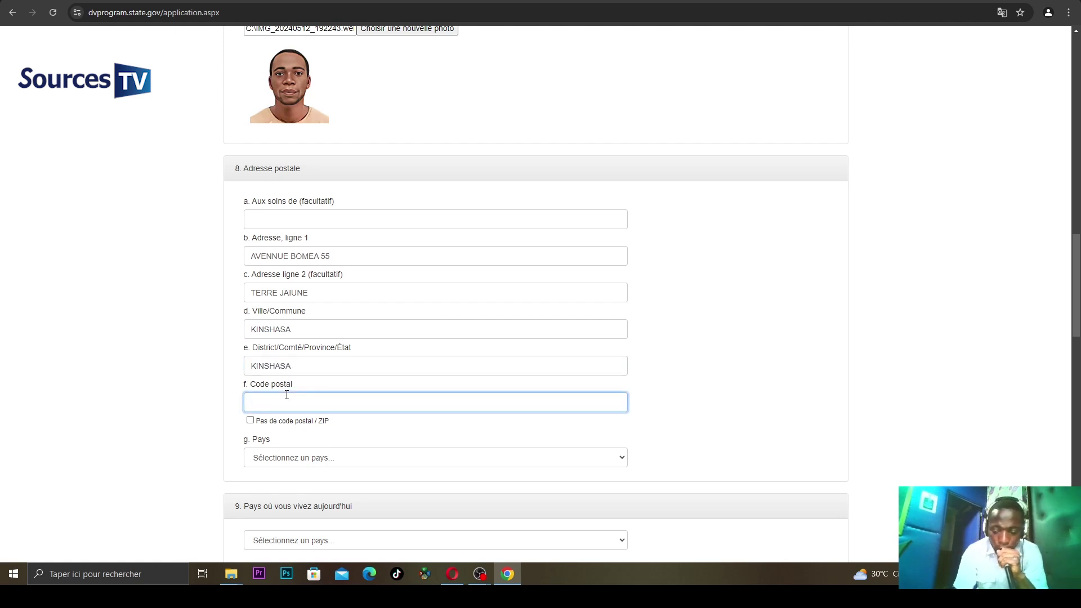
type("0012")
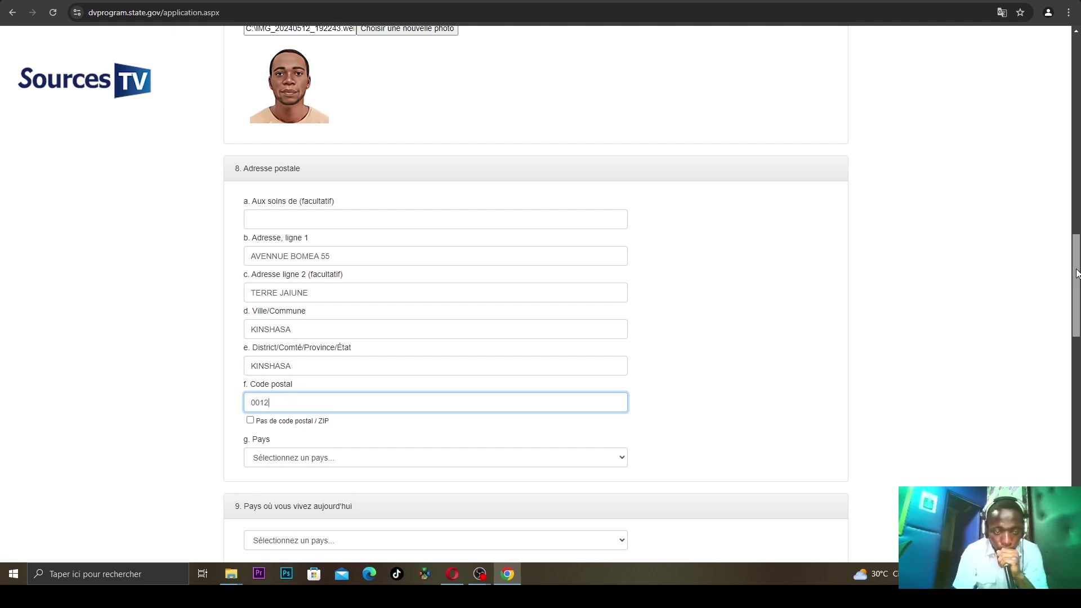
scroll(614, 231, "down", 3)
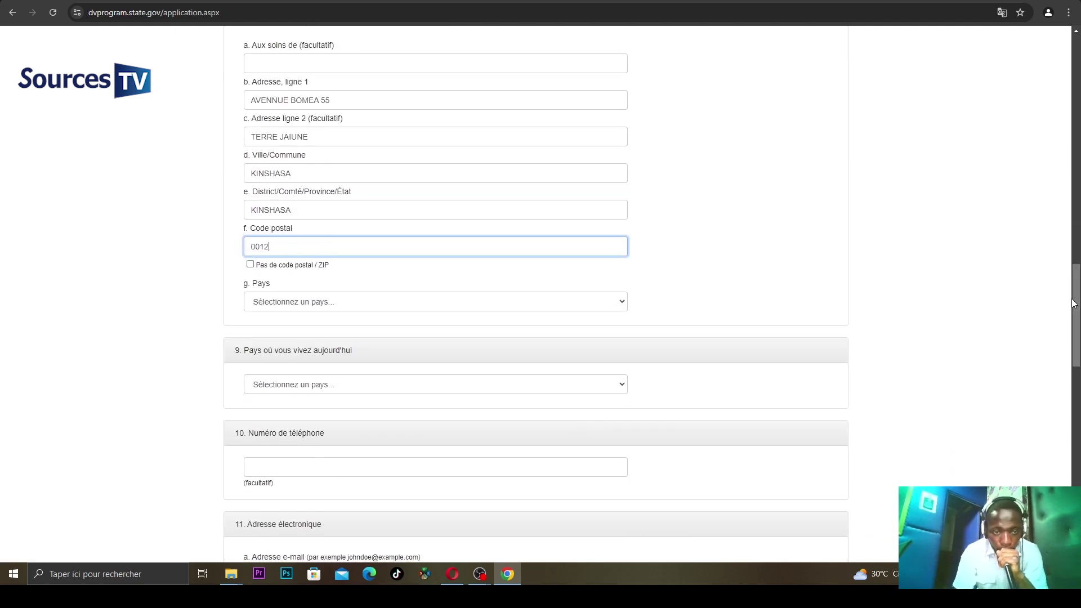
left_click(251, 264)
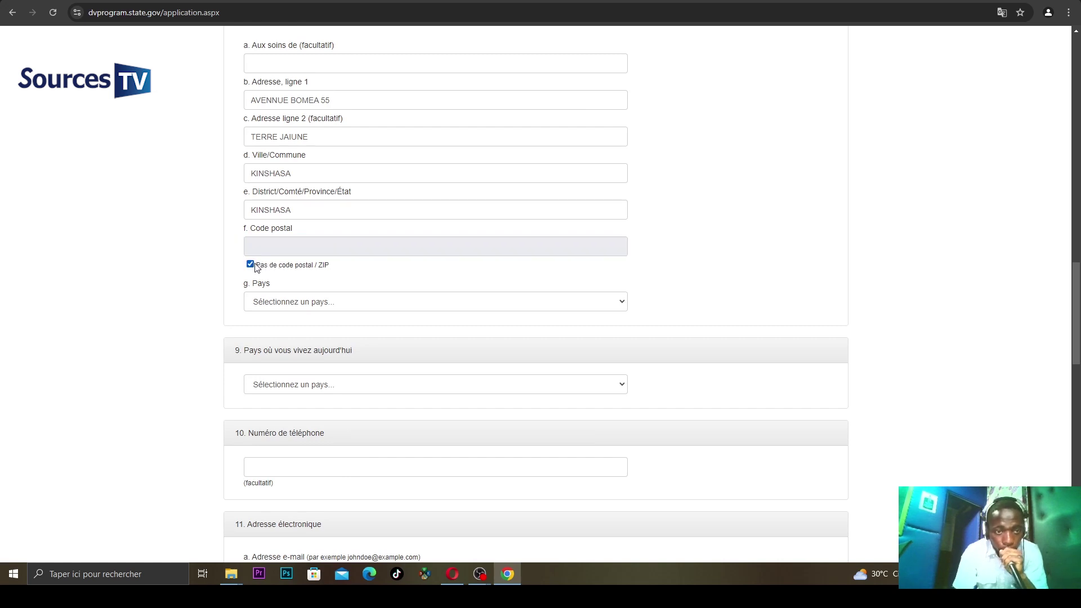
left_click(251, 264)
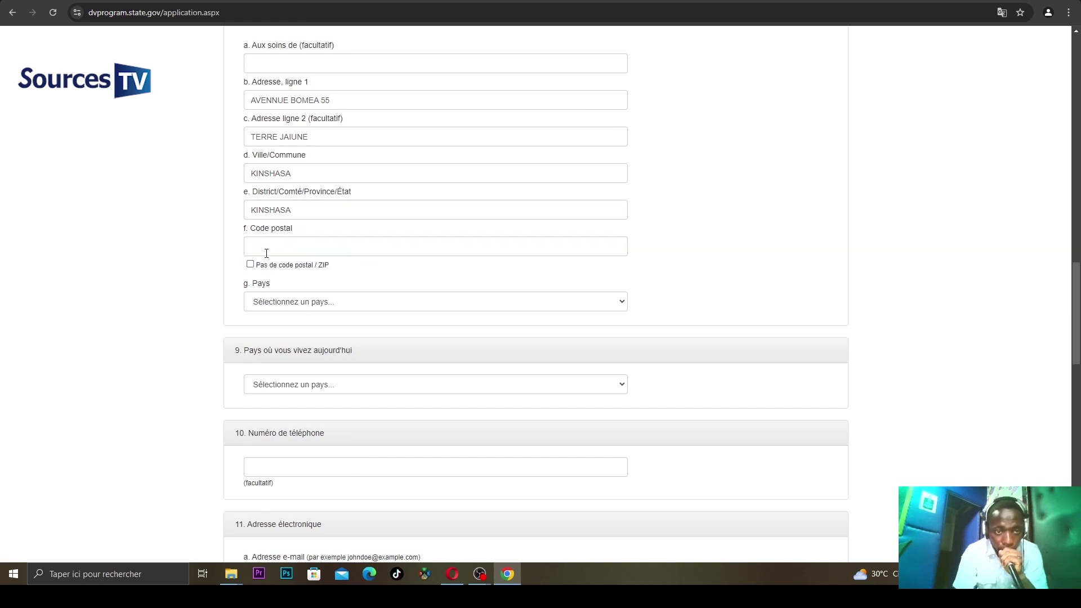
left_click(267, 253)
type("00")
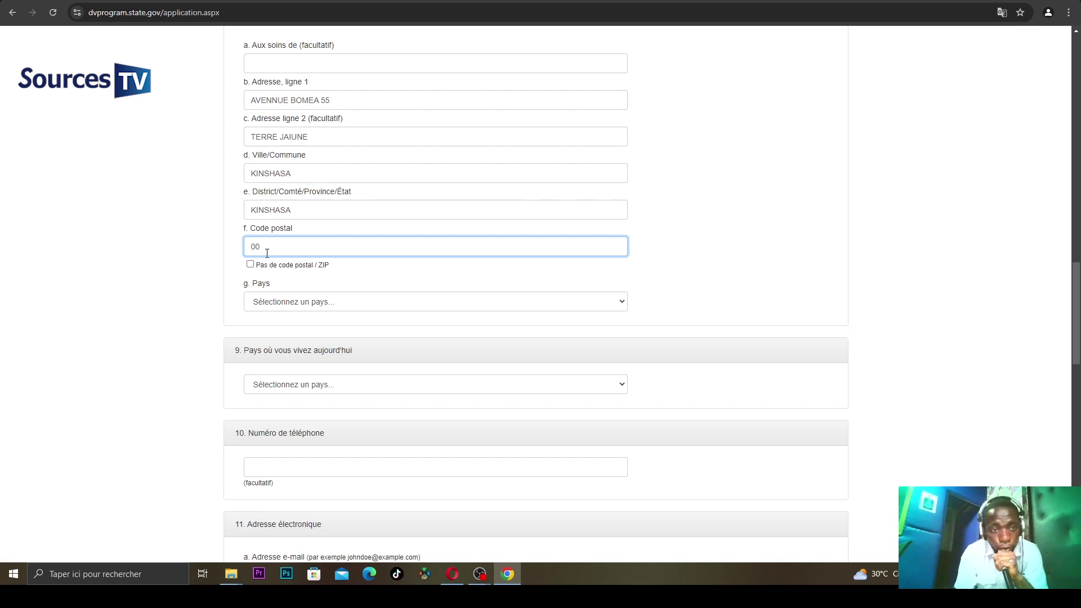
type("12")
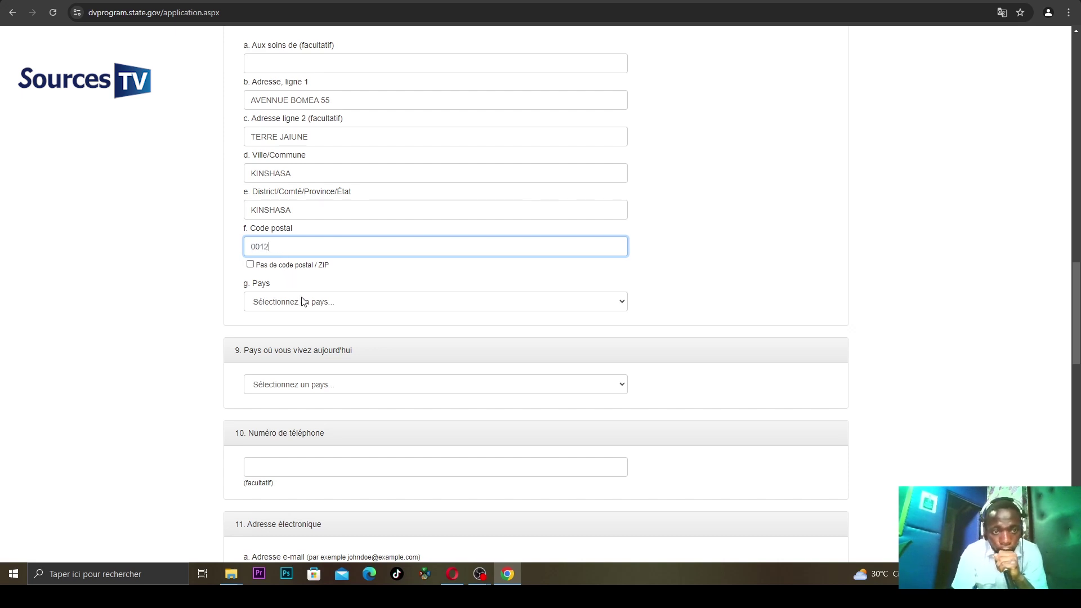
- Set the postal address country to Congo-Kinshasa
left_click(303, 301)
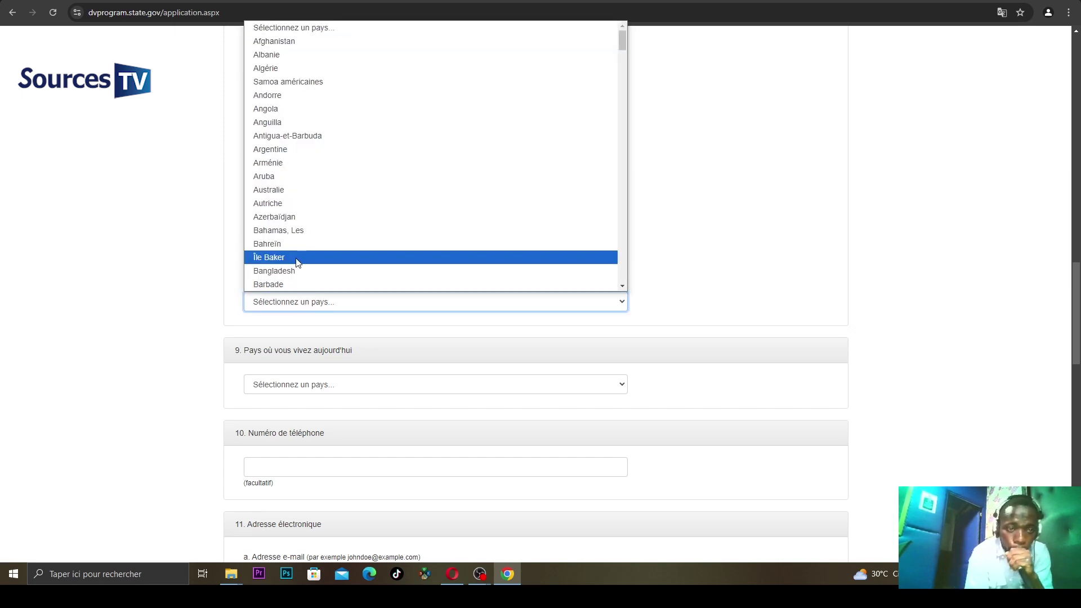
key("c")
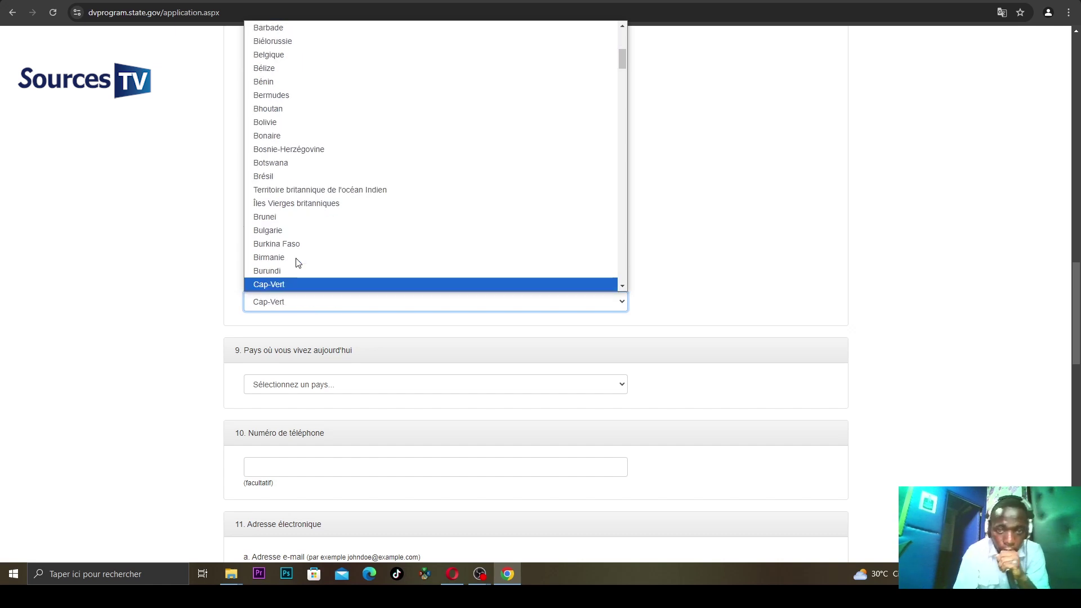
left_click(623, 287)
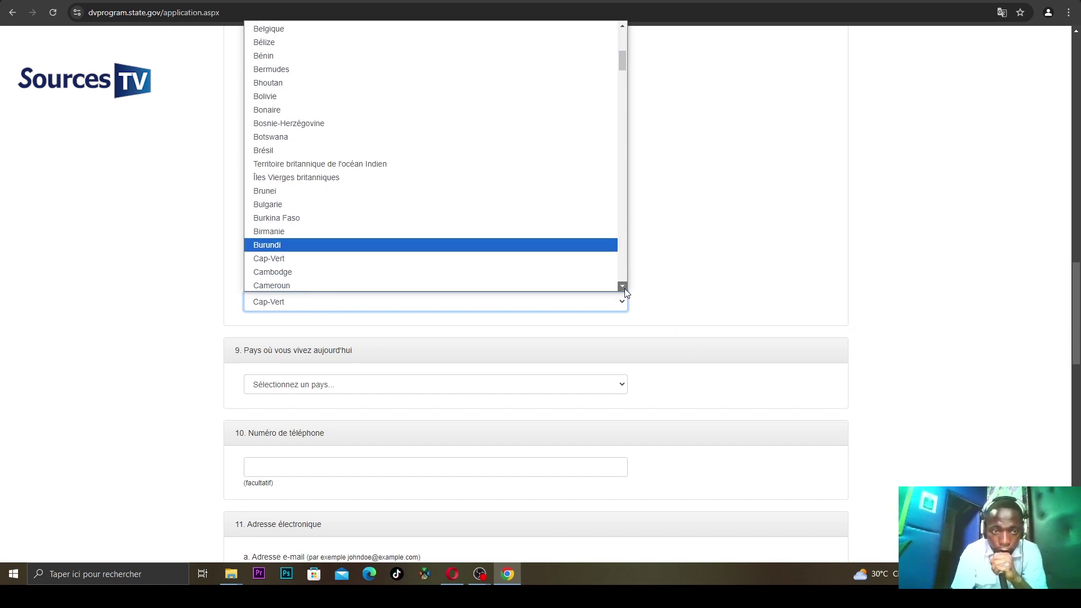
scroll(624, 288, "down", 5)
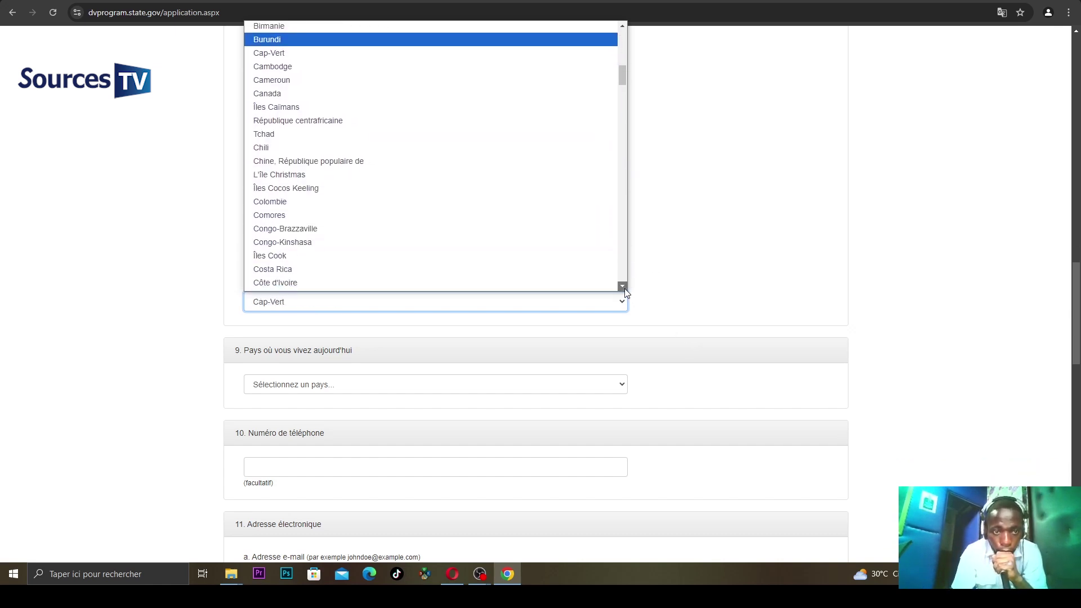
left_click(330, 218)
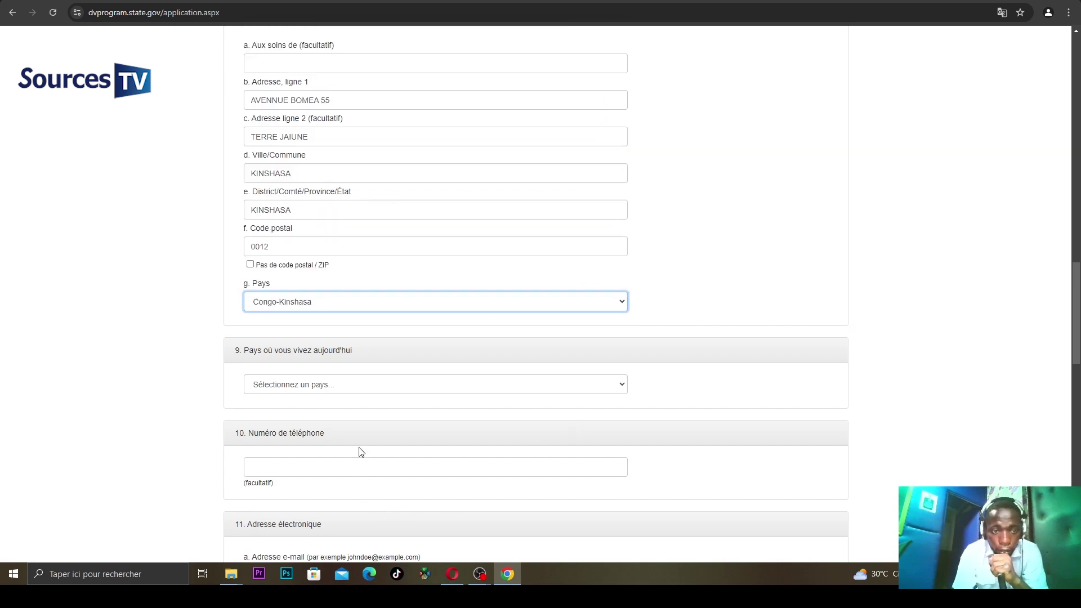
- Choose Congo-Kinshasa as the current country of residence
left_click(312, 387)
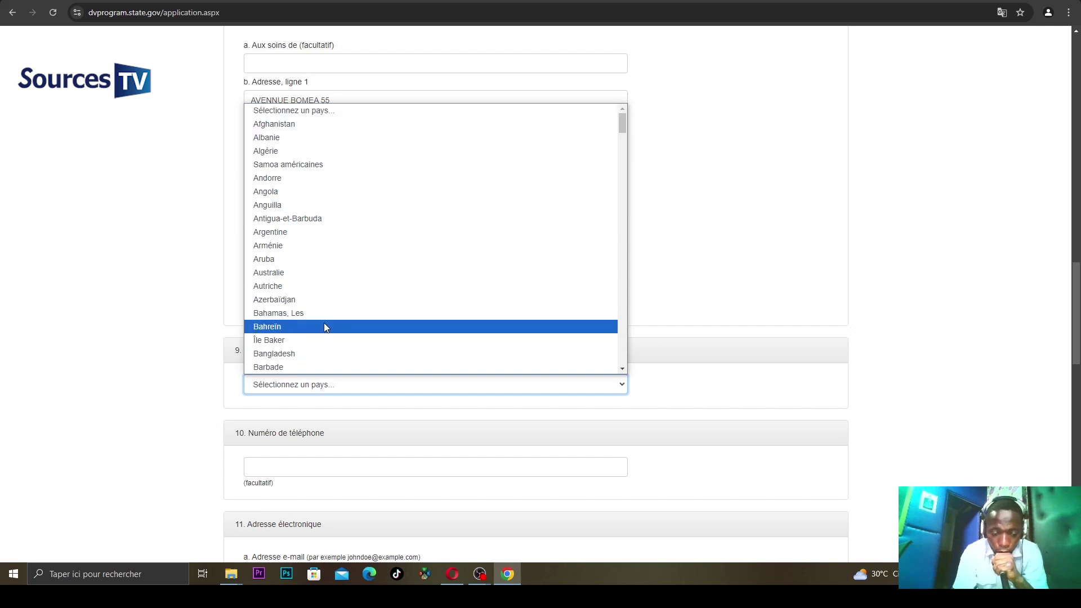
key("c")
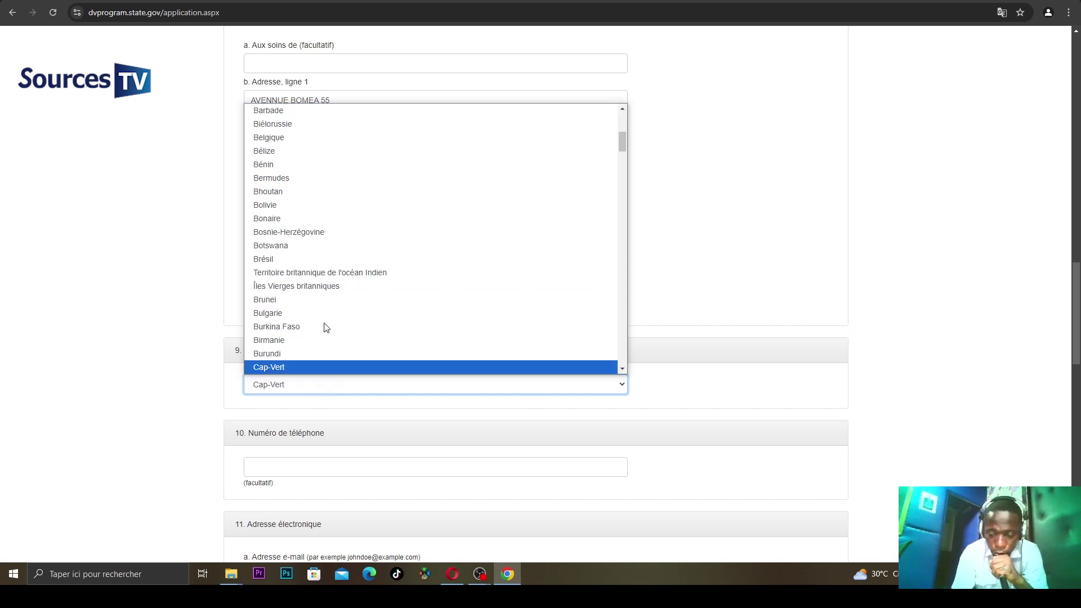
key("Down")
key("Down")
key("Down")
key("Down")
key("Down")
key("Down")
key("Down")
key("Down")
key("Down")
key("Down")
key("Down")
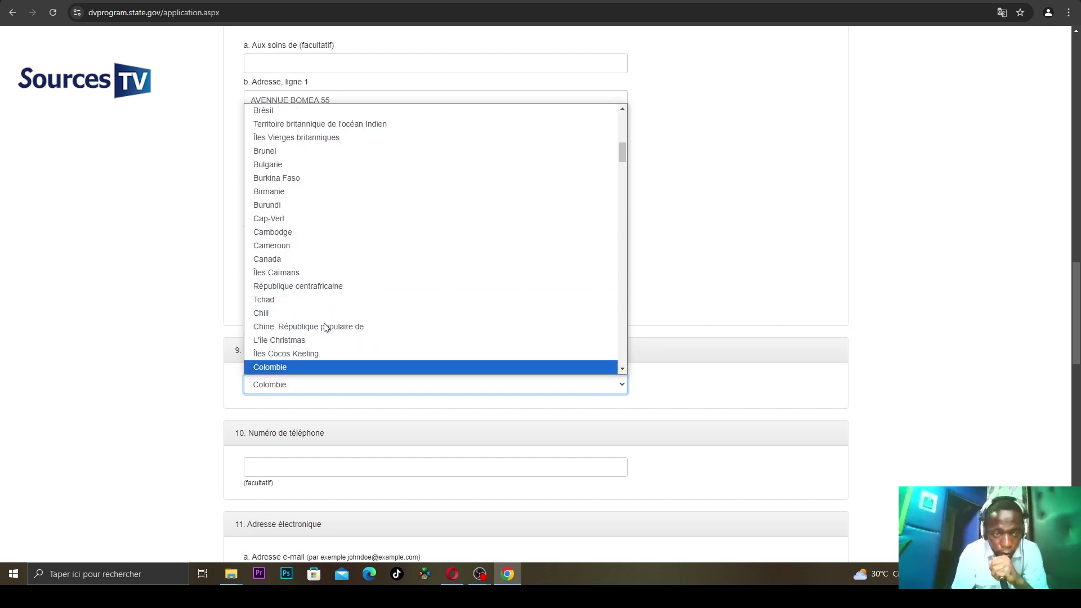
key("Down")
key("Down")
key("Down")
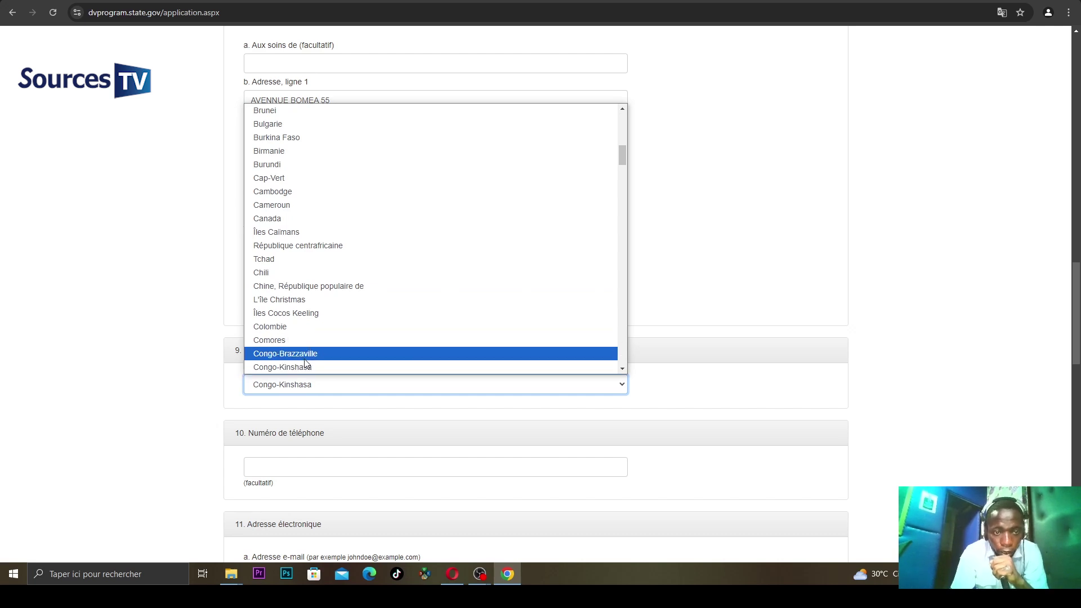
left_click(307, 367)
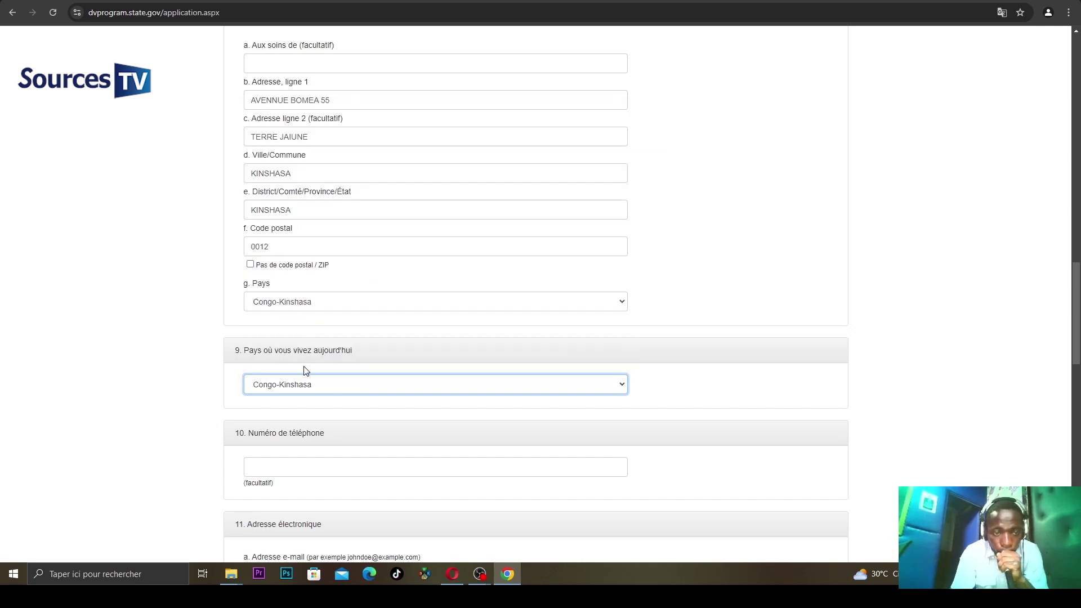
- Enter the applicant's phone number, including its international country code, in section 10
left_click(282, 461)
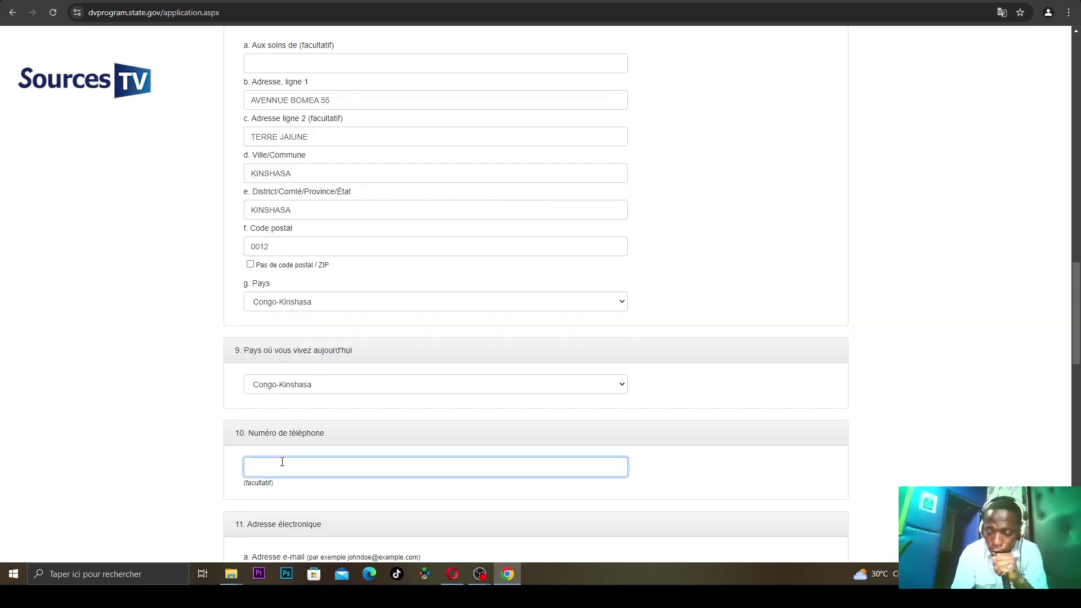
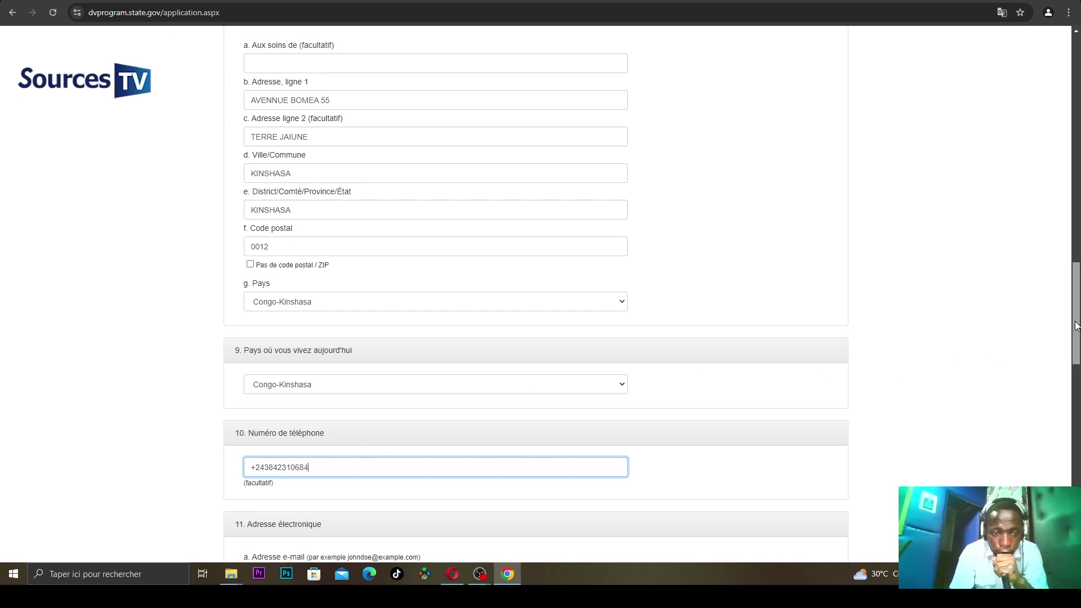
scroll(1076, 325, "down", 4)
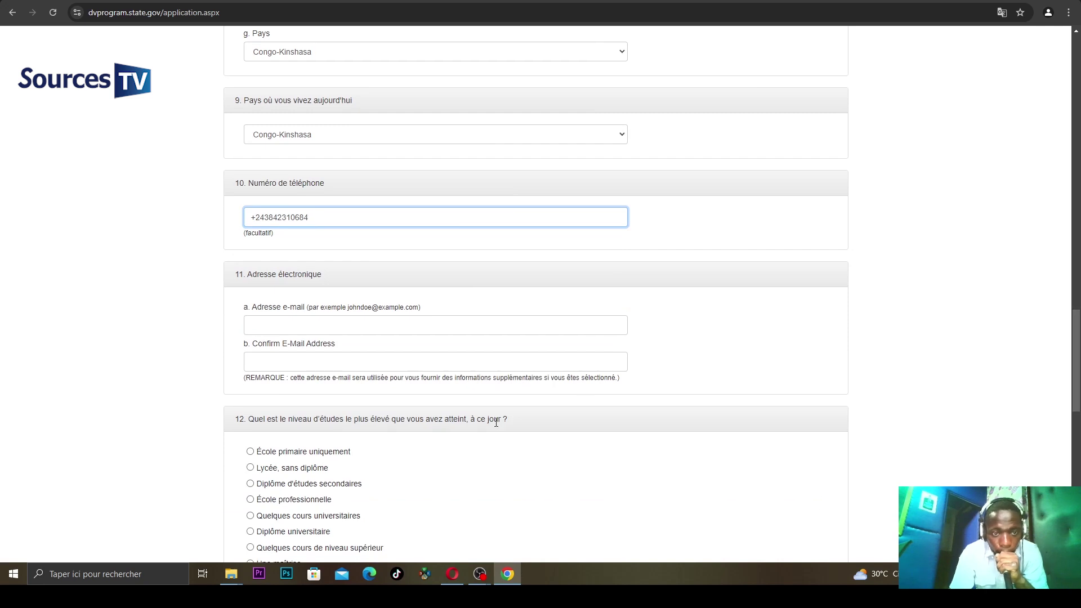
- Type the applicant's e-mail account name into the E-mail field, fixing typos
left_click(372, 331)
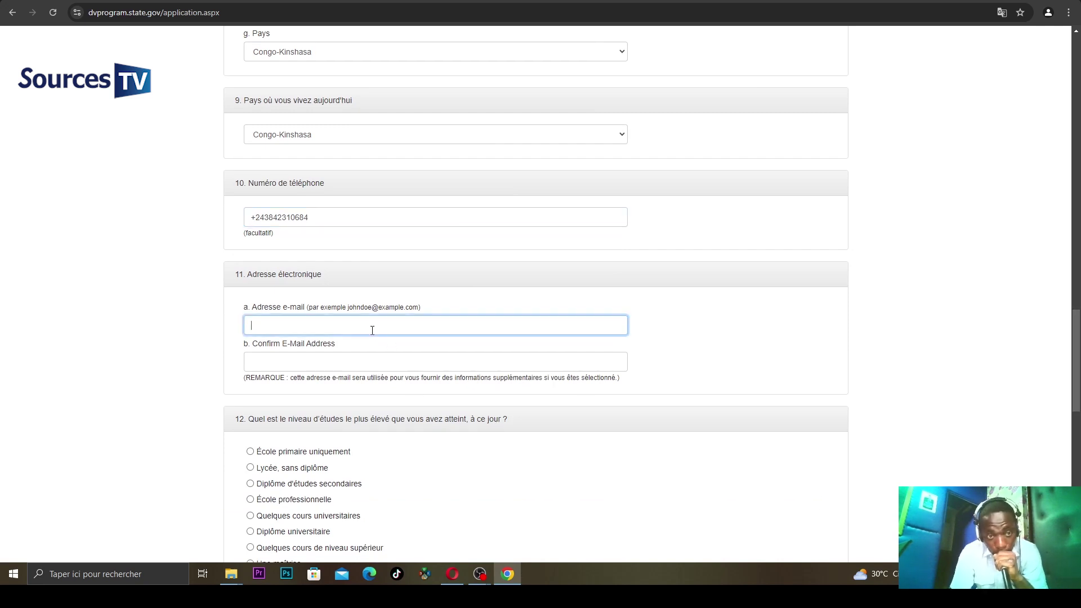
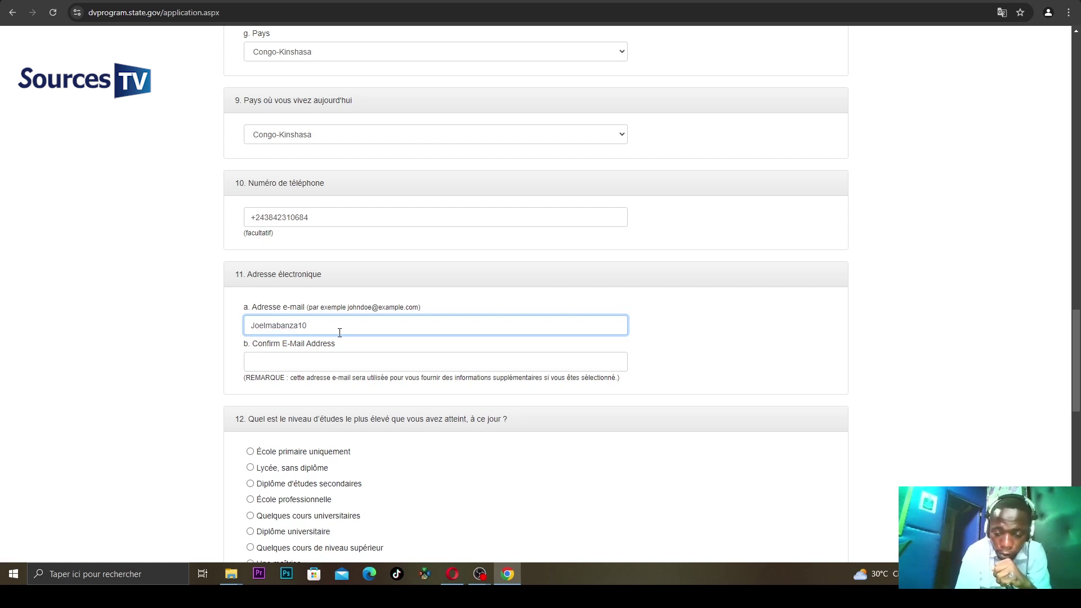
type(")")
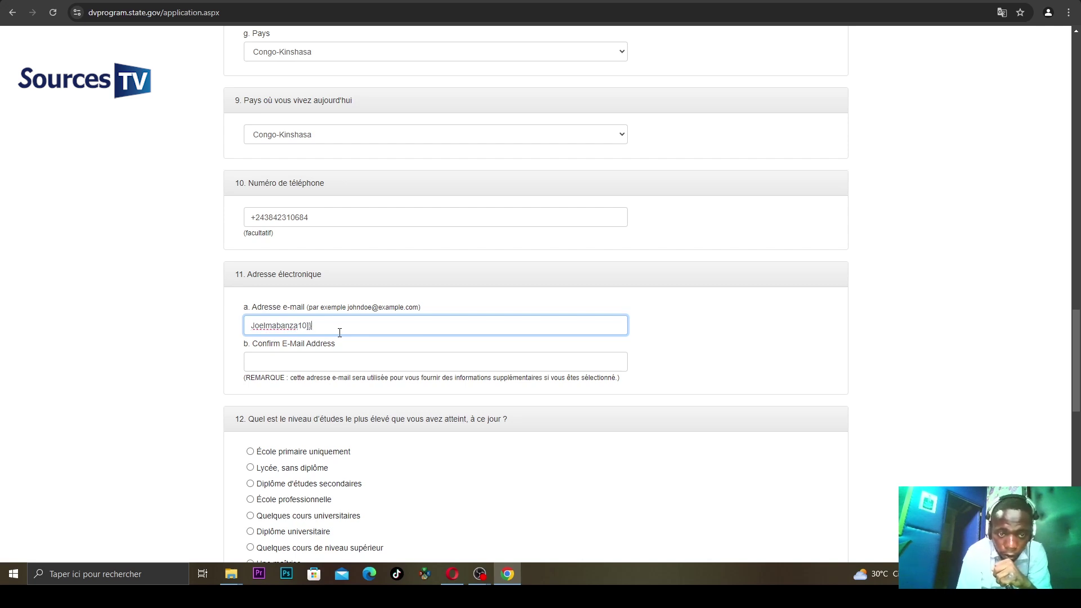
key("BackSpace")
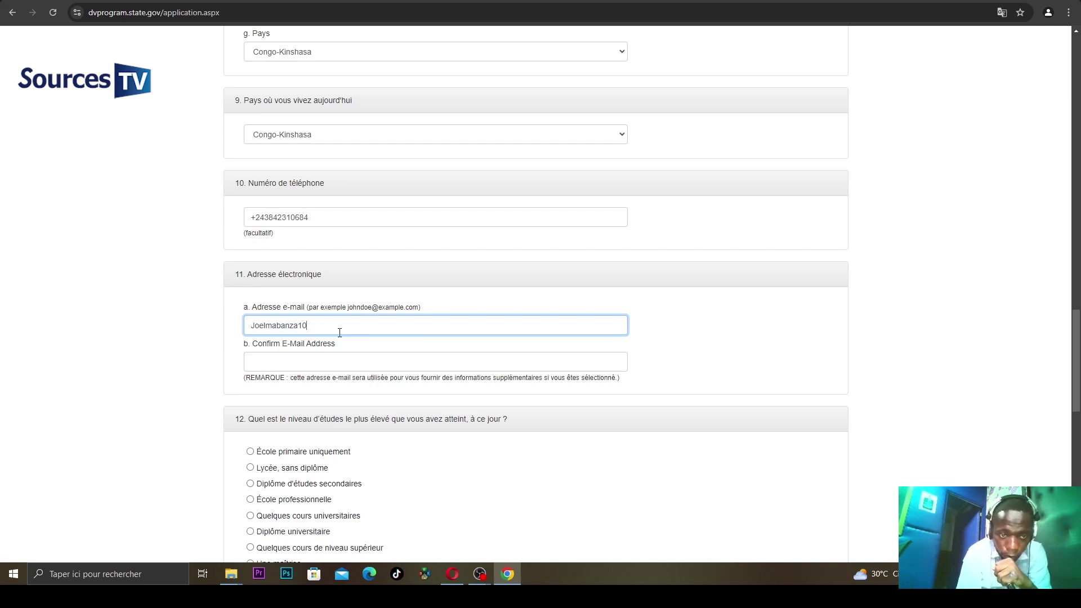
double_click(380, 309)
left_click(378, 308)
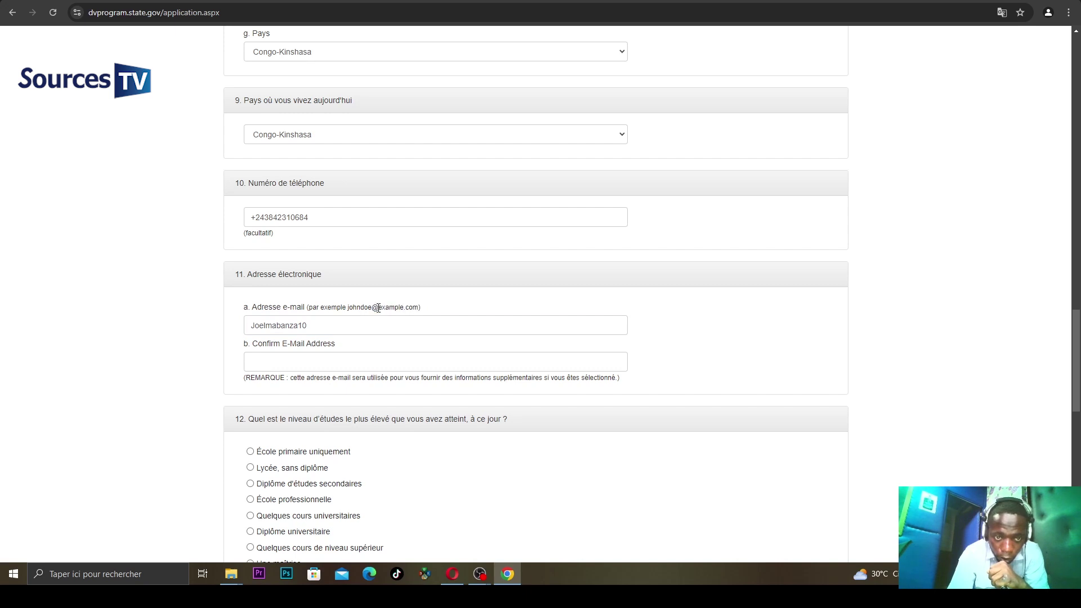
double_click(375, 308)
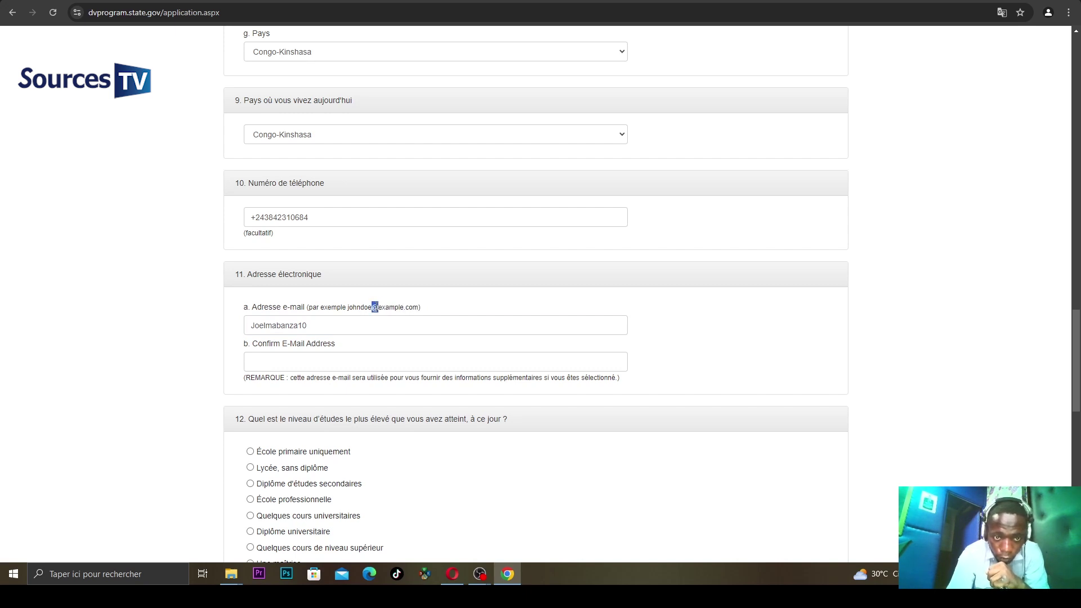
right_click(375, 305)
left_click(400, 316)
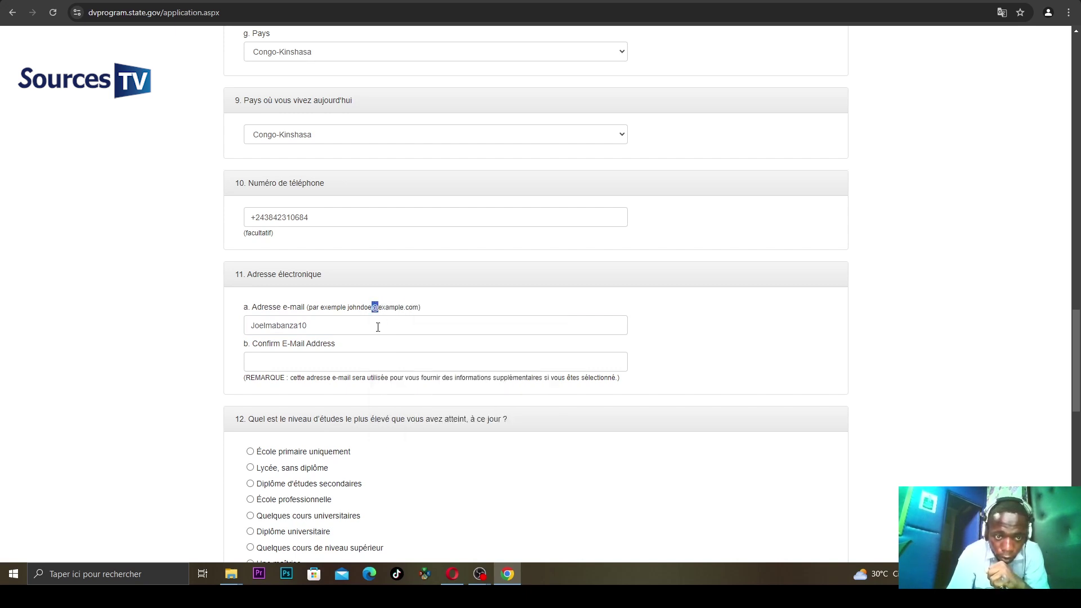
left_click(315, 327)
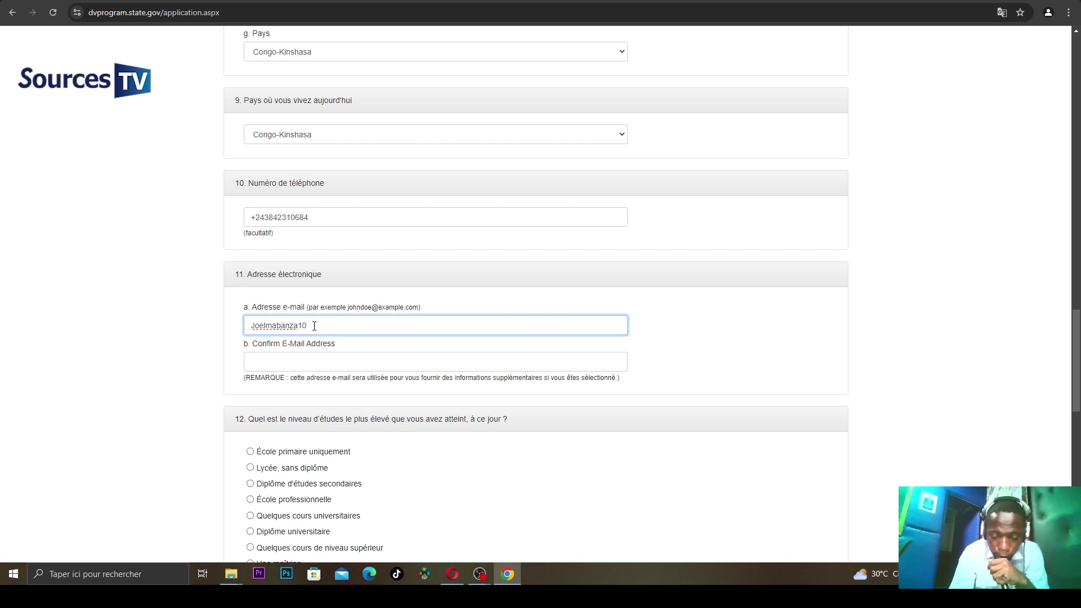
type(")")
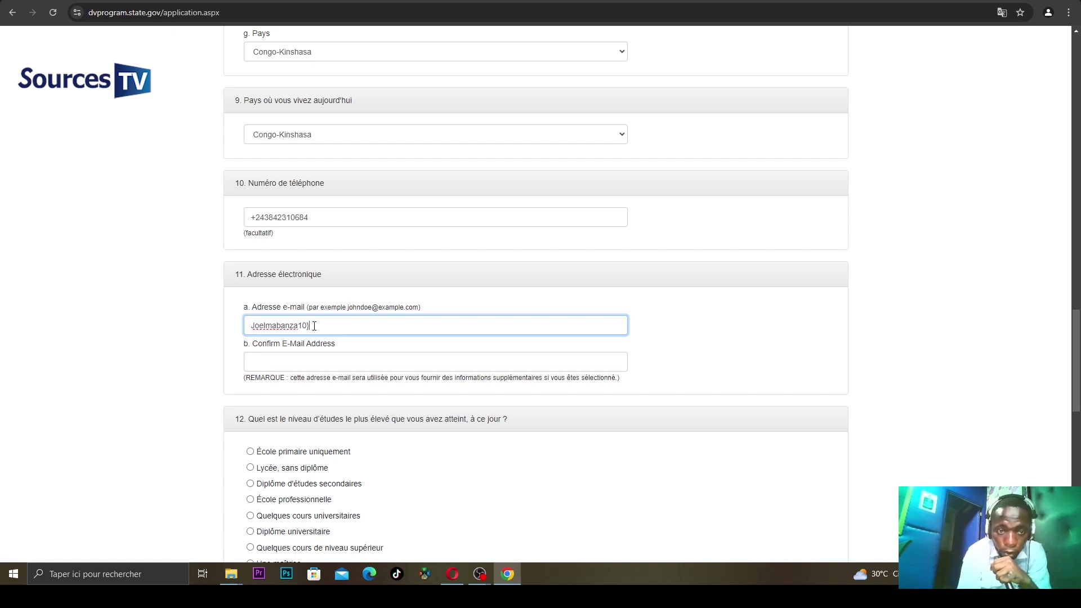
key("BackSpace")
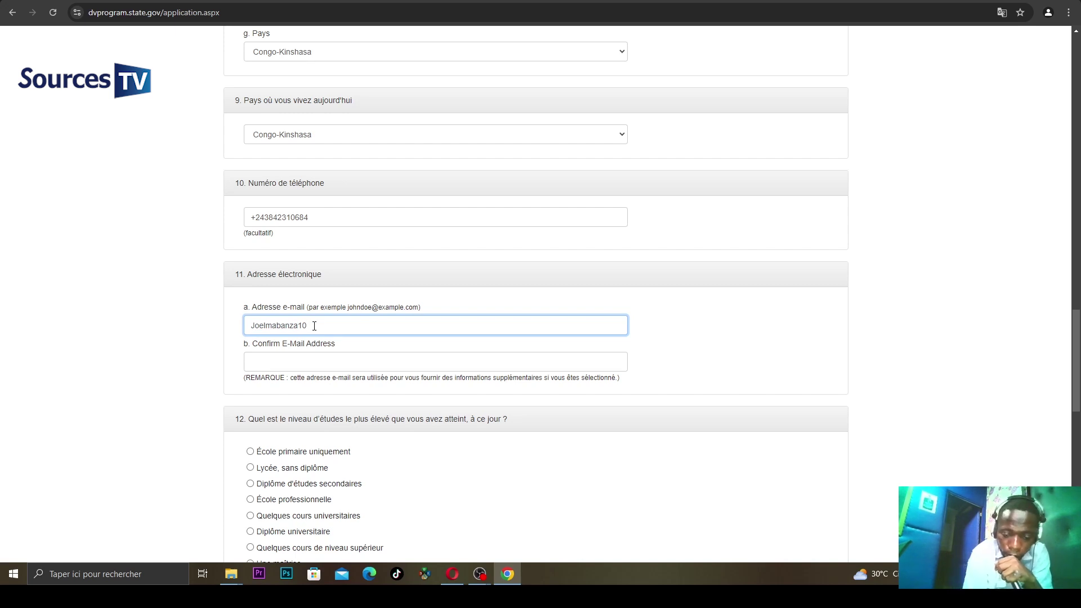
type("@")
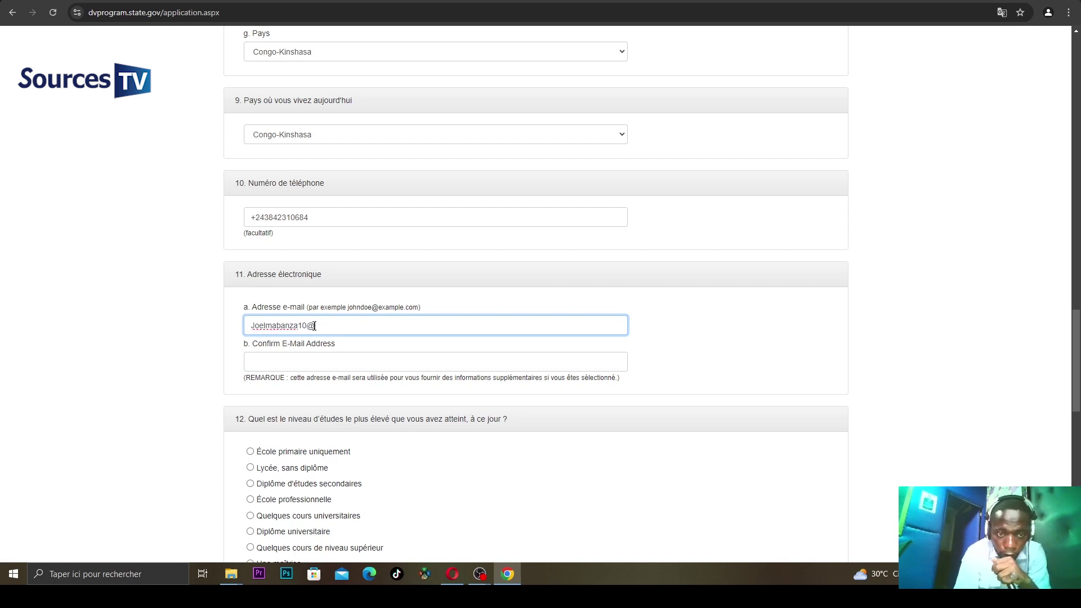
type("gm")
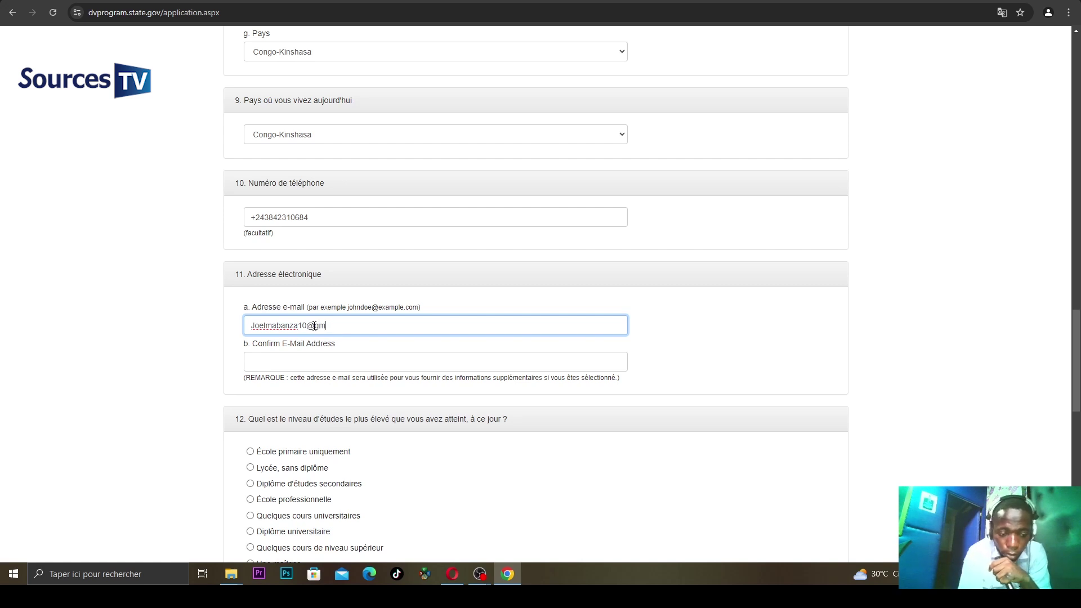
type("ail")
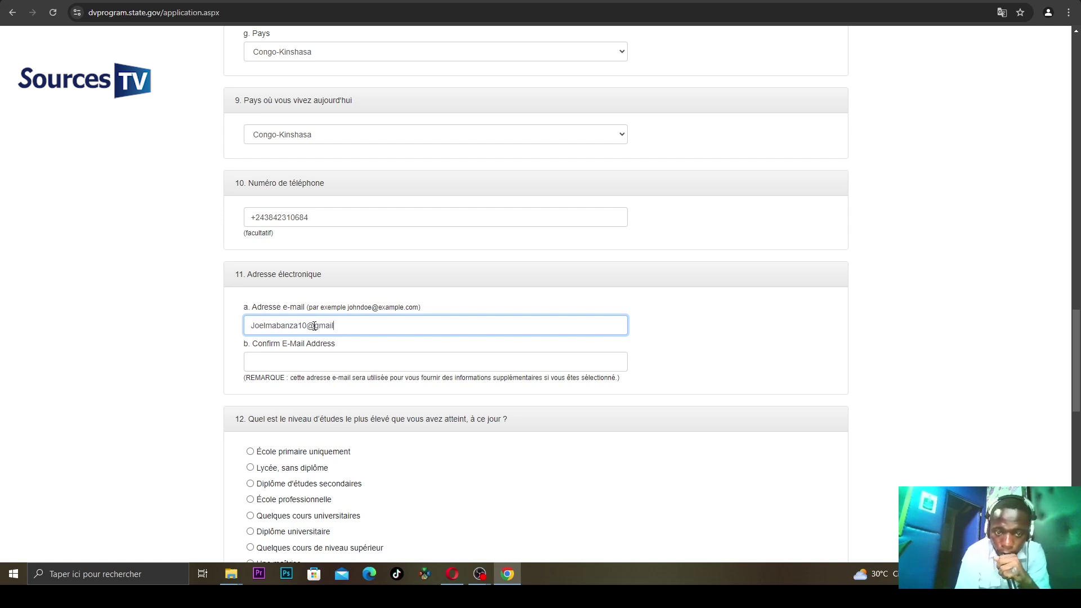
type(".c")
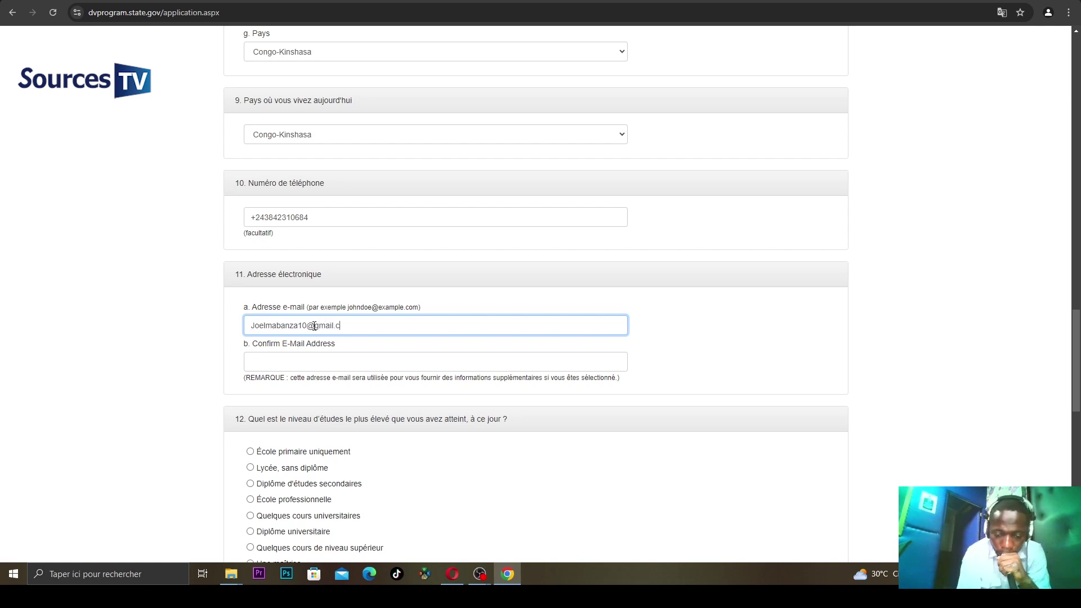
type("om")
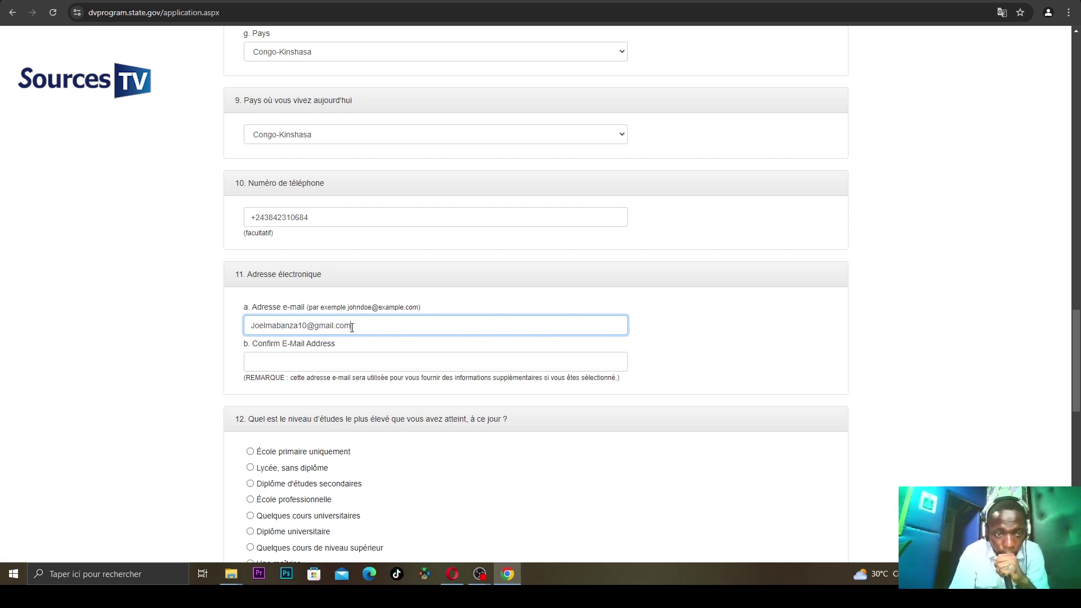
- Select and copy the whole e-mail address with Copier for the confirmation field
left_click_drag(352, 327, 262, 324)
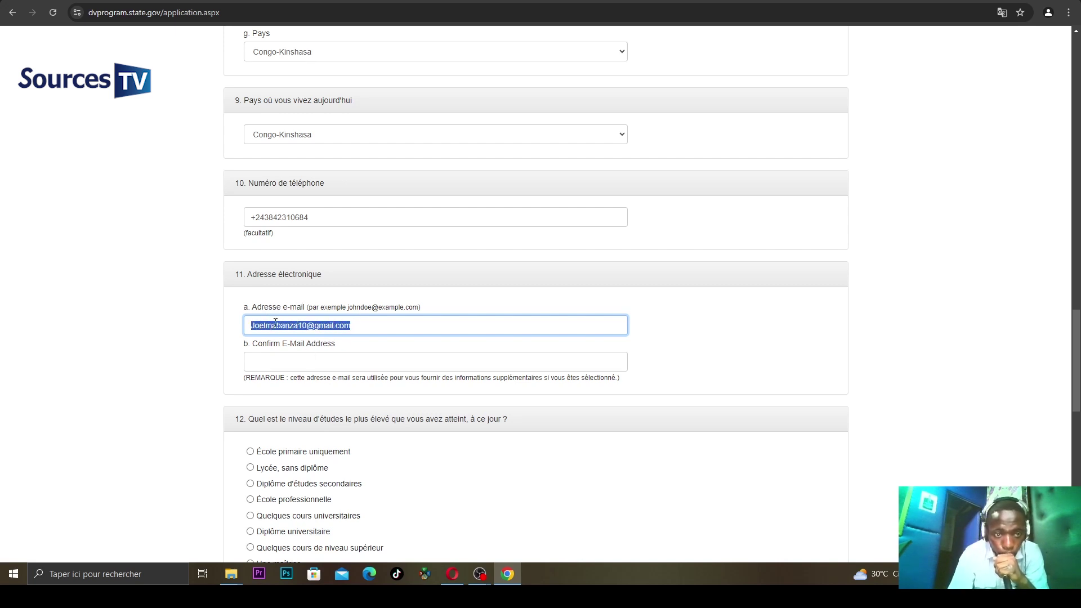
right_click(277, 323)
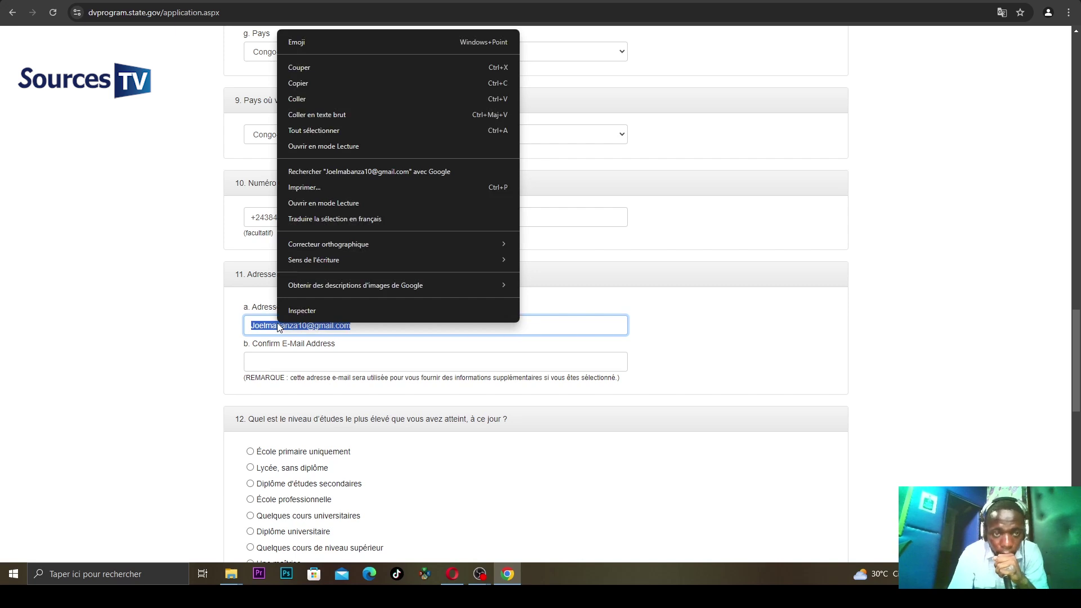
left_click(339, 89)
left_click(283, 362)
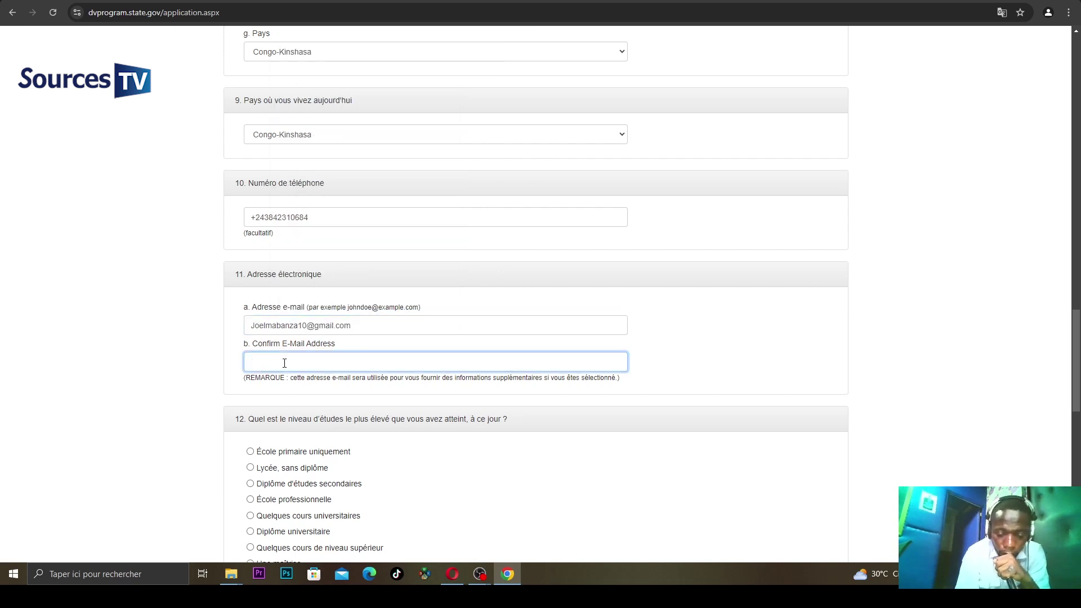
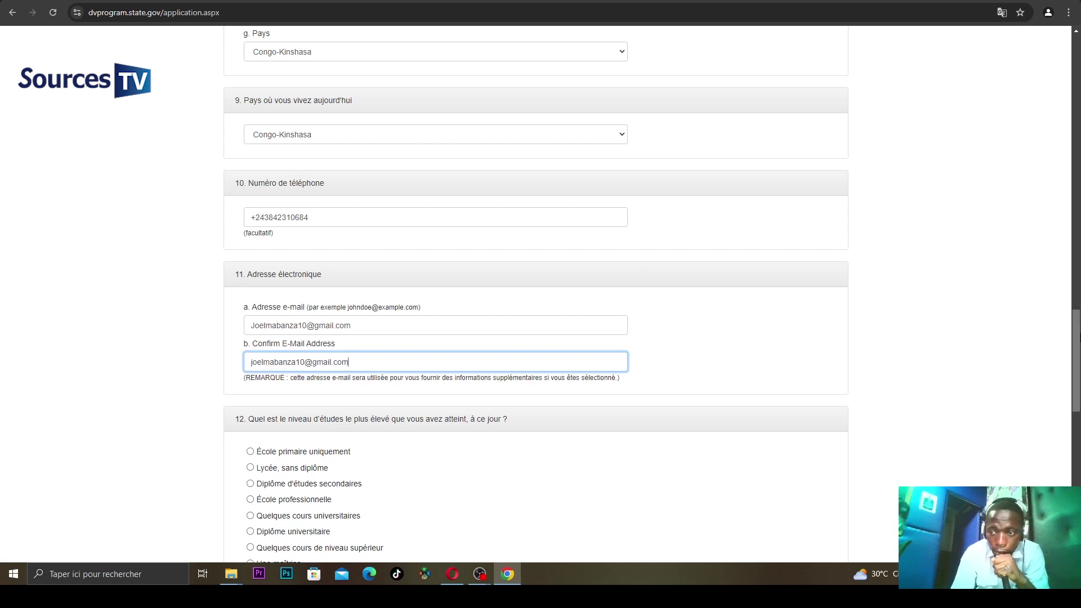
- Choose Diplôme universitaire as the highest education level in question 12
scroll(973, 273, "down", 2)
scroll(972, 272, "down", 3)
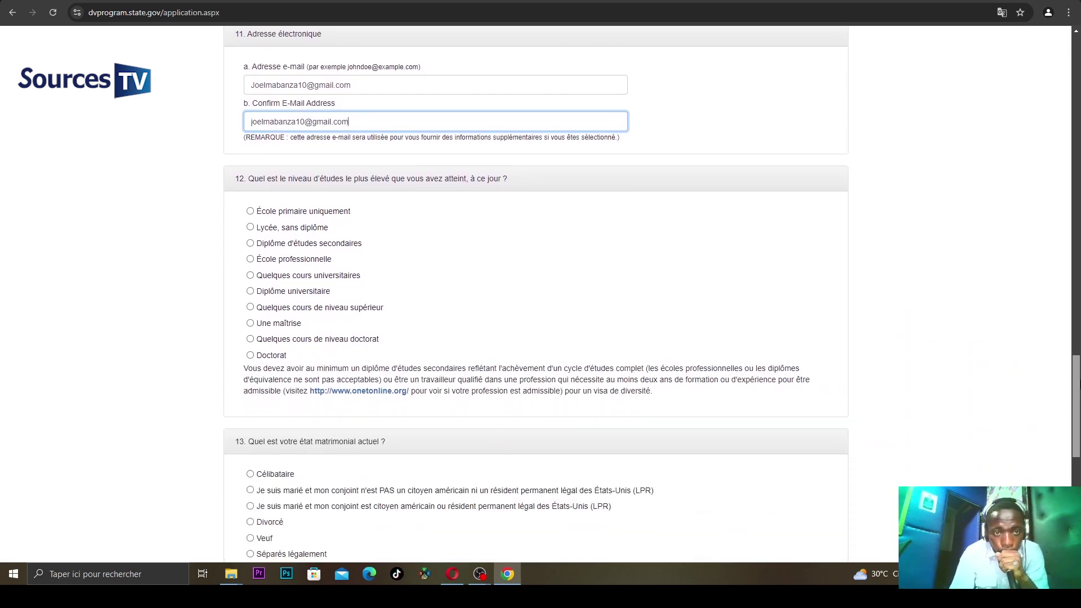
scroll(1079, 388, "up", 1)
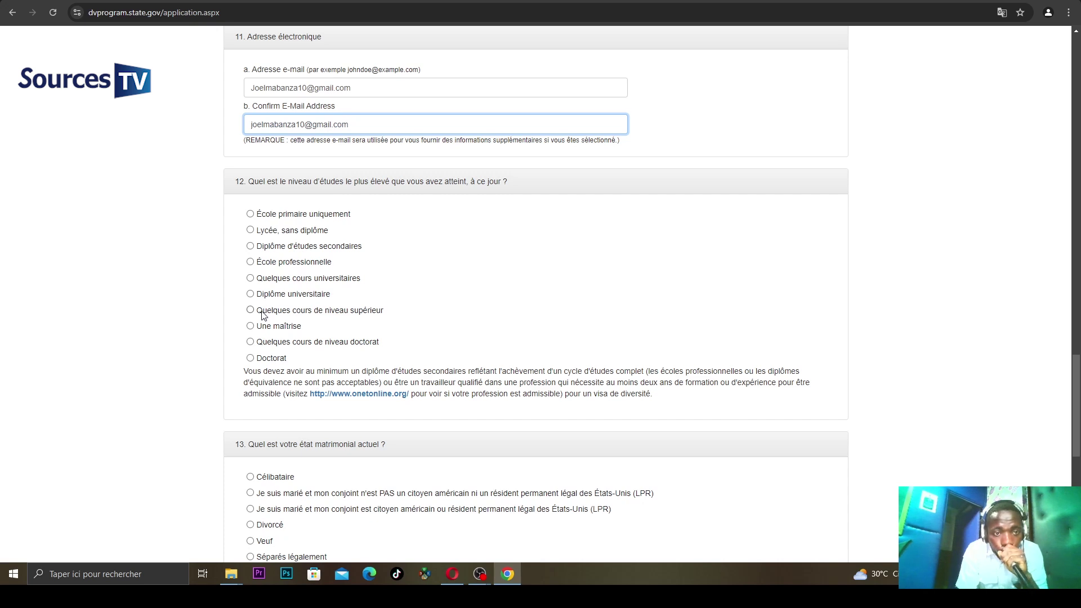
left_click(253, 294)
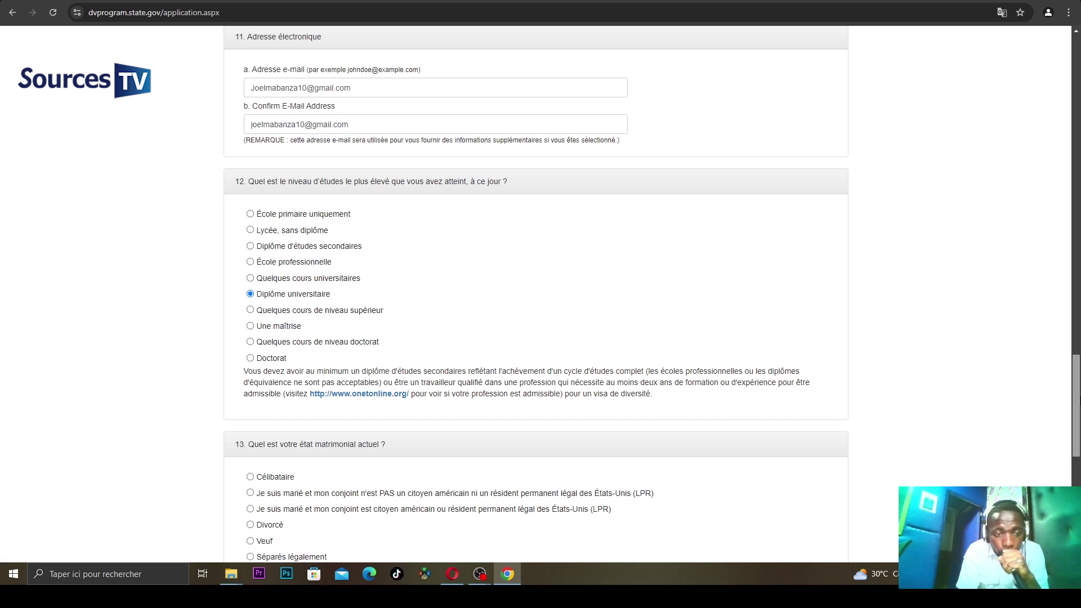
scroll(536, 293, "down", 3)
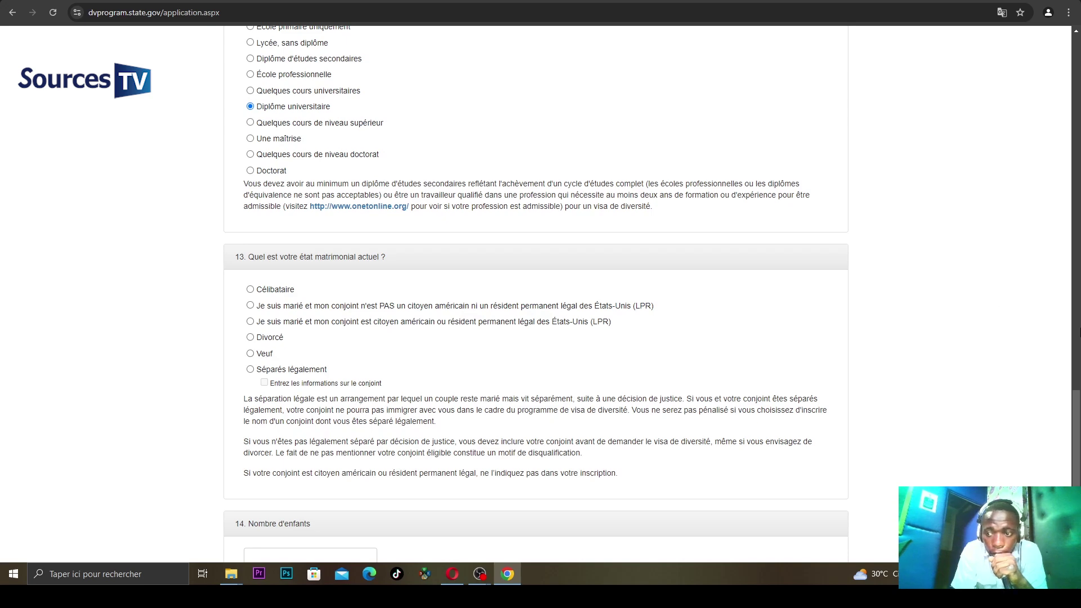
- In question 13, mark married with a spouse who is not a U.S. citizen or LPR
scroll(536, 294, "down", 2)
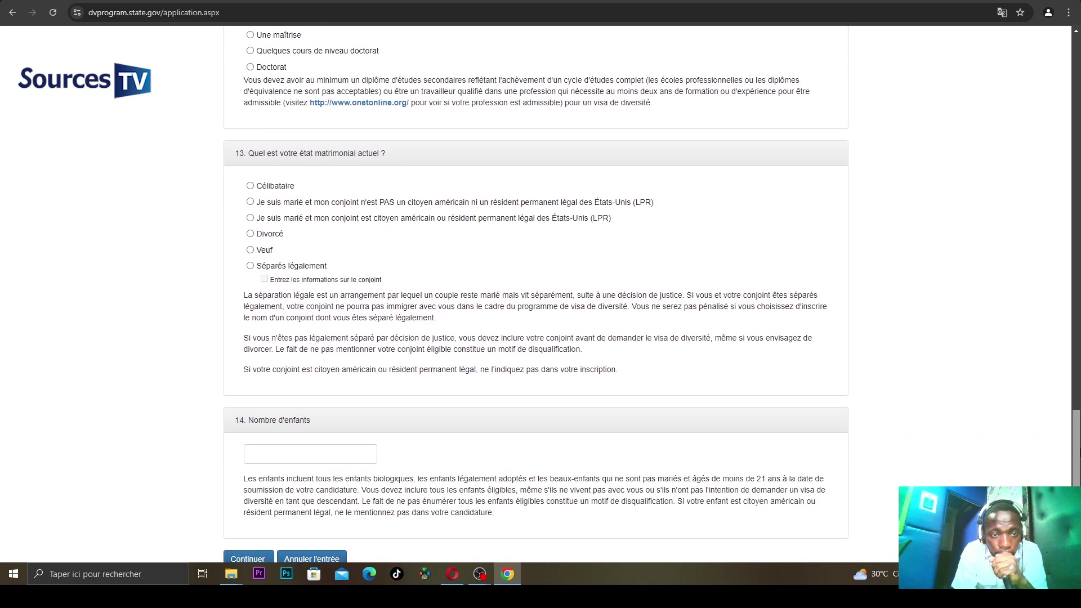
scroll(442, 335, "down", 3)
scroll(442, 335, "up", 3)
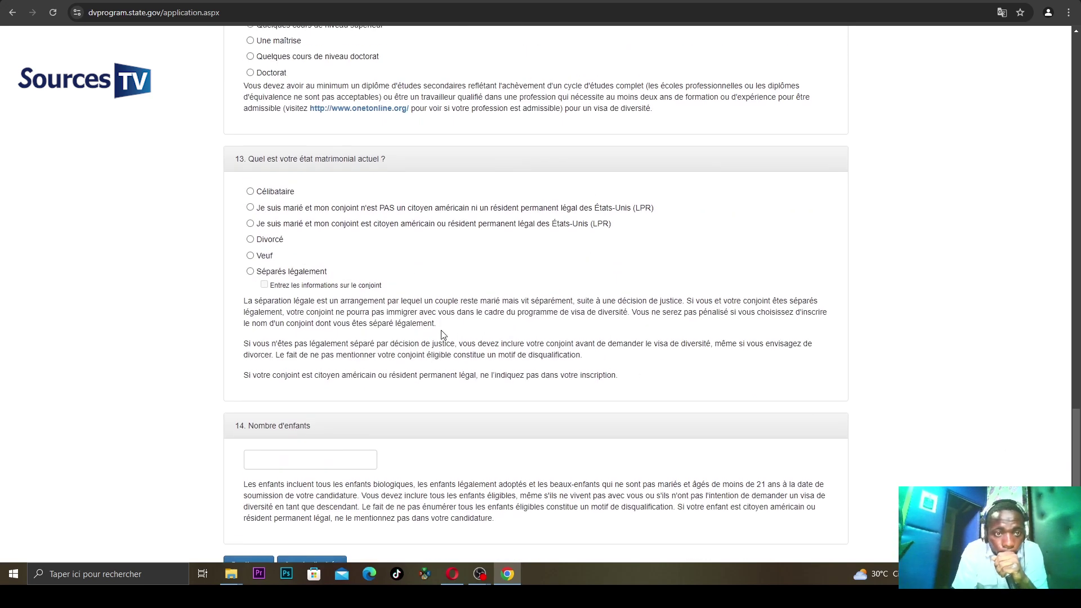
left_click(254, 209)
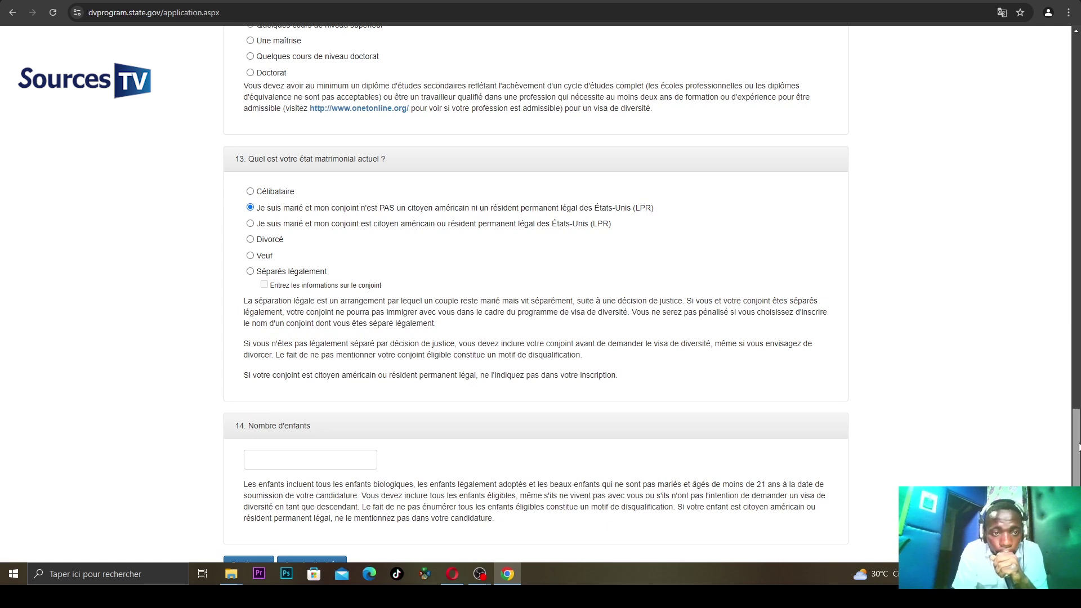
left_click_drag(1079, 447, 1078, 437)
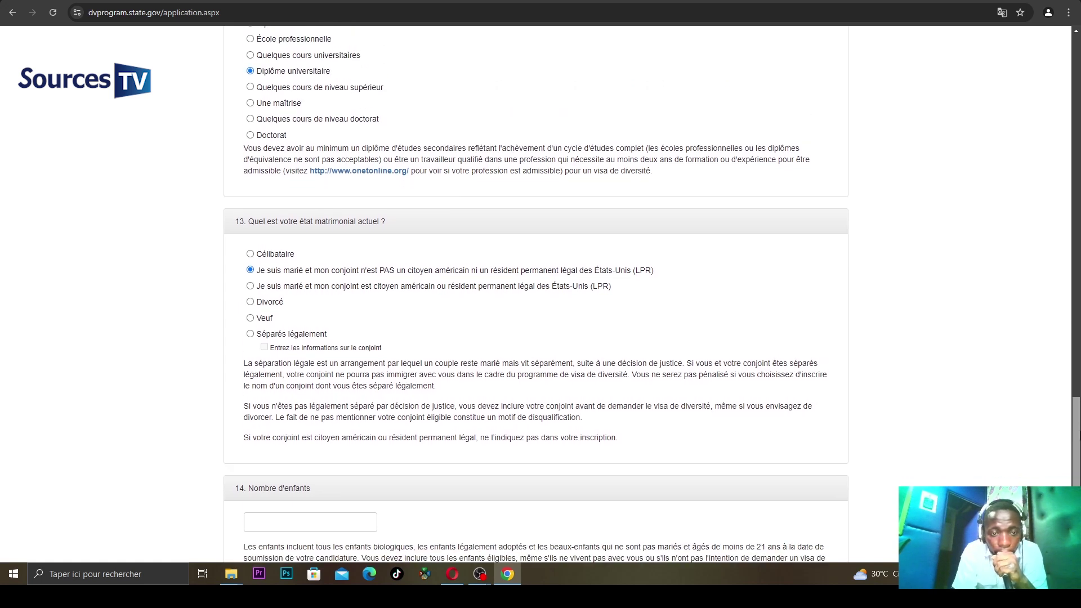
left_click_drag(1078, 436, 1078, 470)
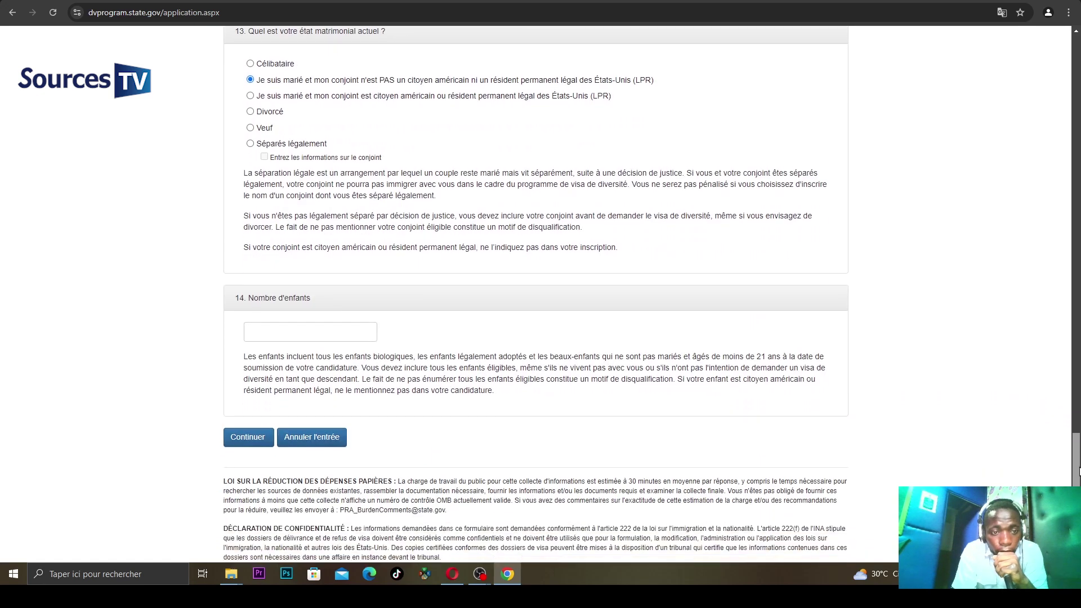
- Enter 1 as the number of children, submit with Continuer, and save the address in Chrome
left_click(325, 336)
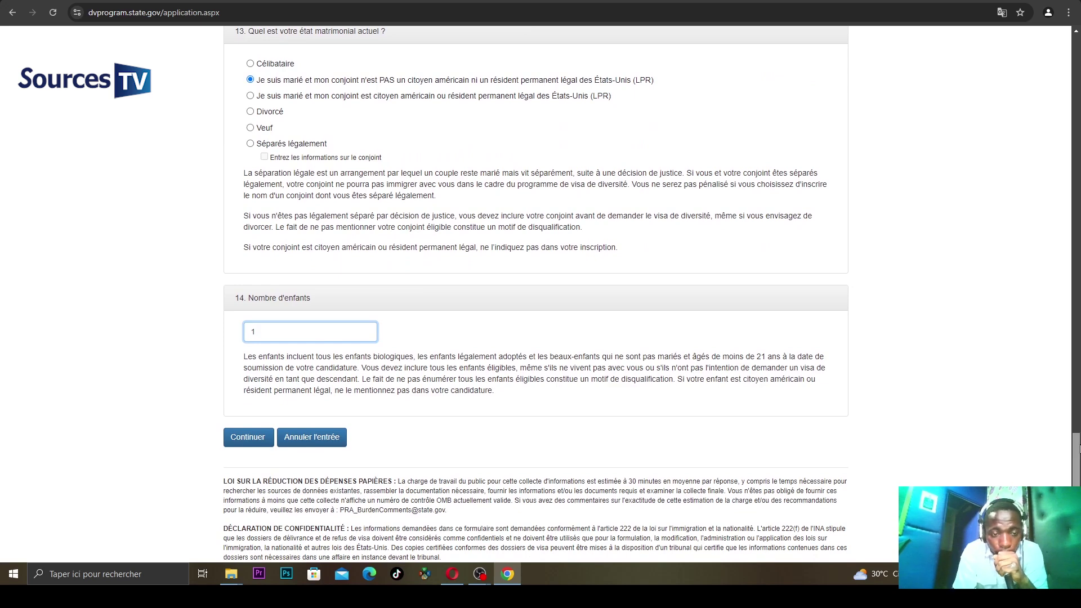
scroll(924, 459, "down", 2)
left_click(242, 343)
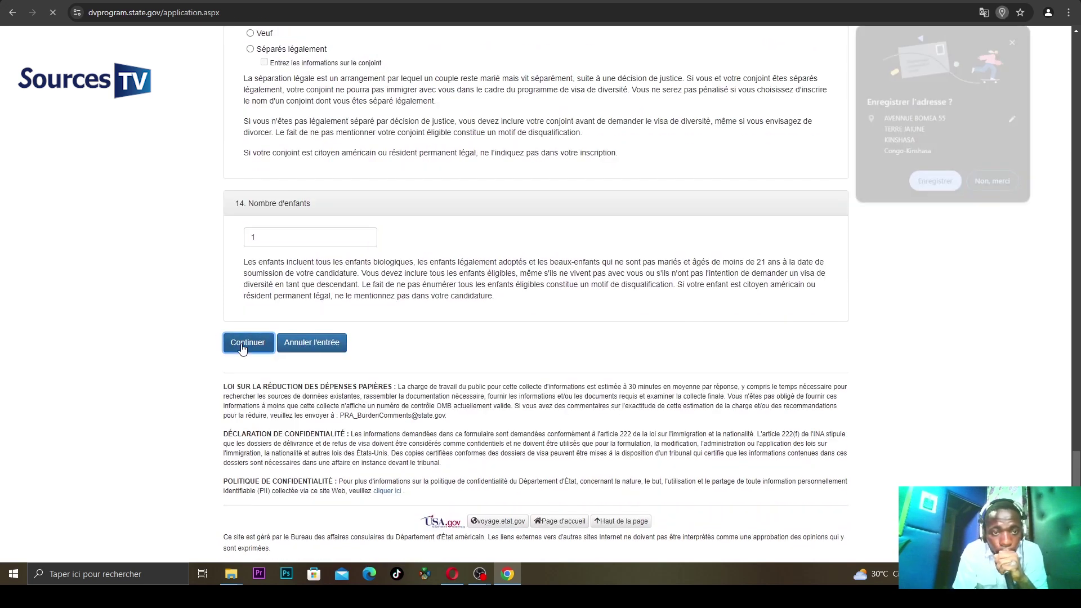
left_click(934, 183)
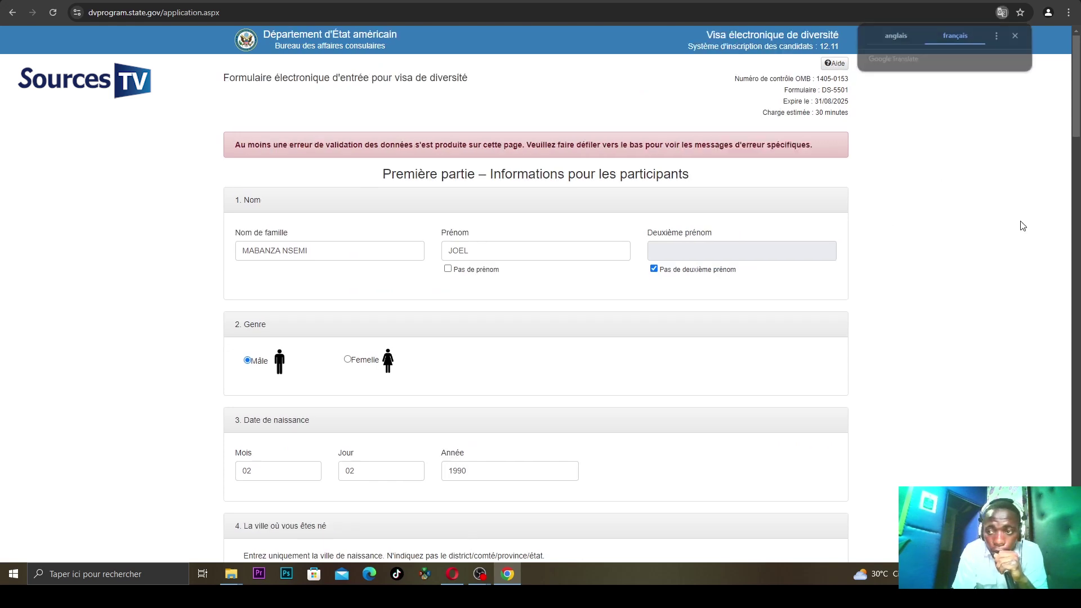
- Pick Congo-Kinshasa from the Pays où vous êtes né dropdown in question 5
left_click_drag(1077, 130, 1077, 202)
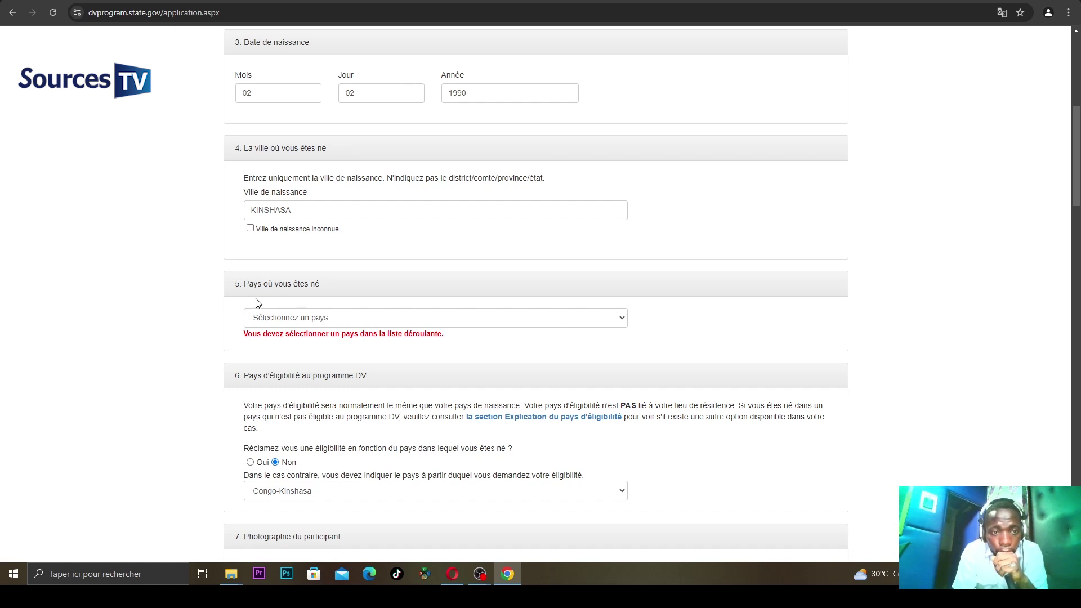
left_click(323, 319)
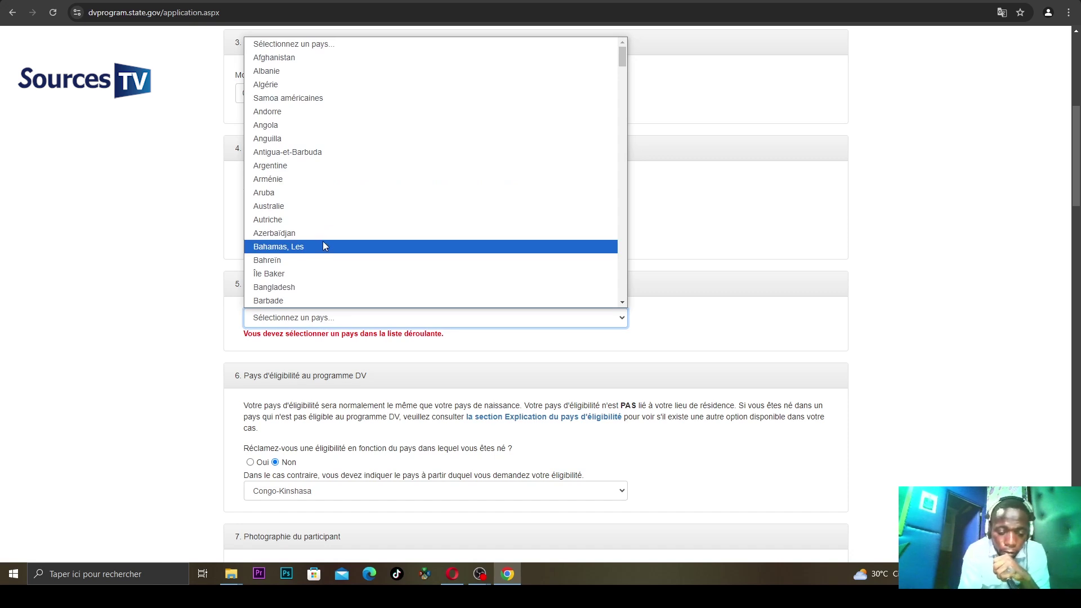
key("c")
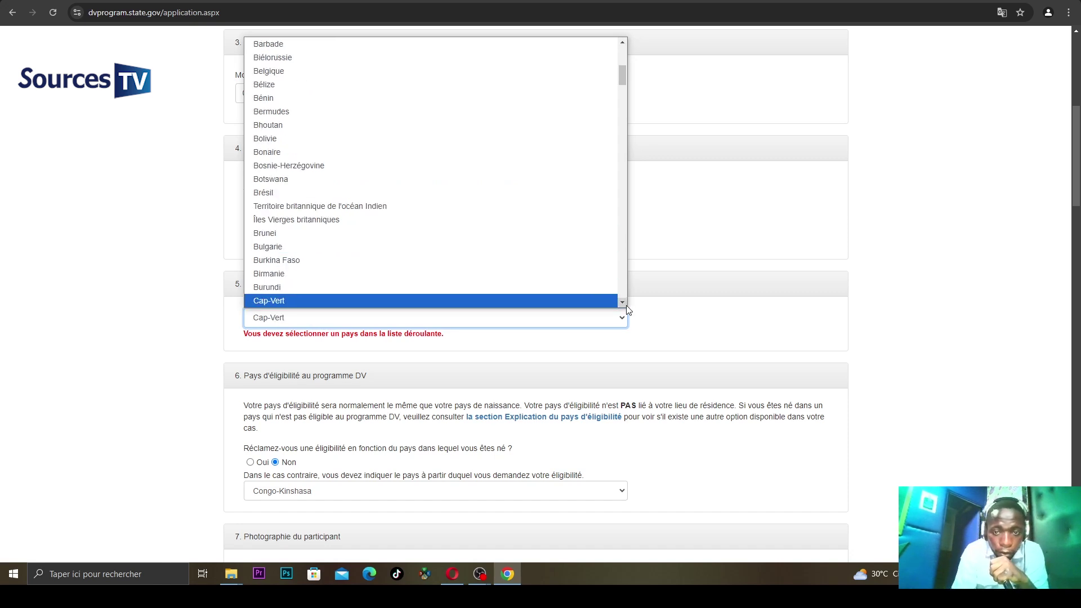
left_click(622, 303)
scroll(624, 304, "down", 3)
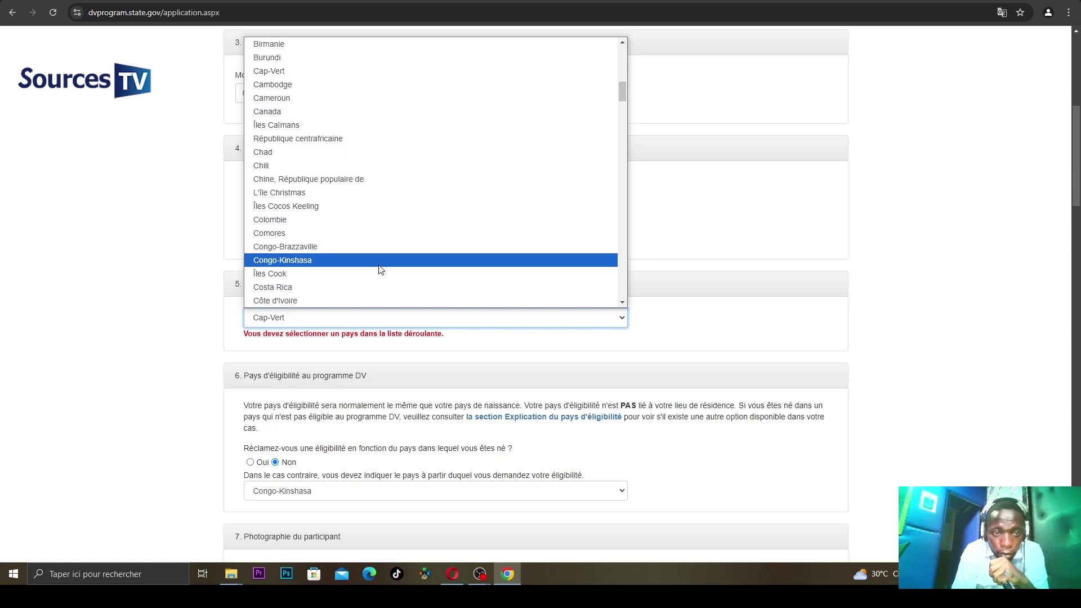
left_click(379, 261)
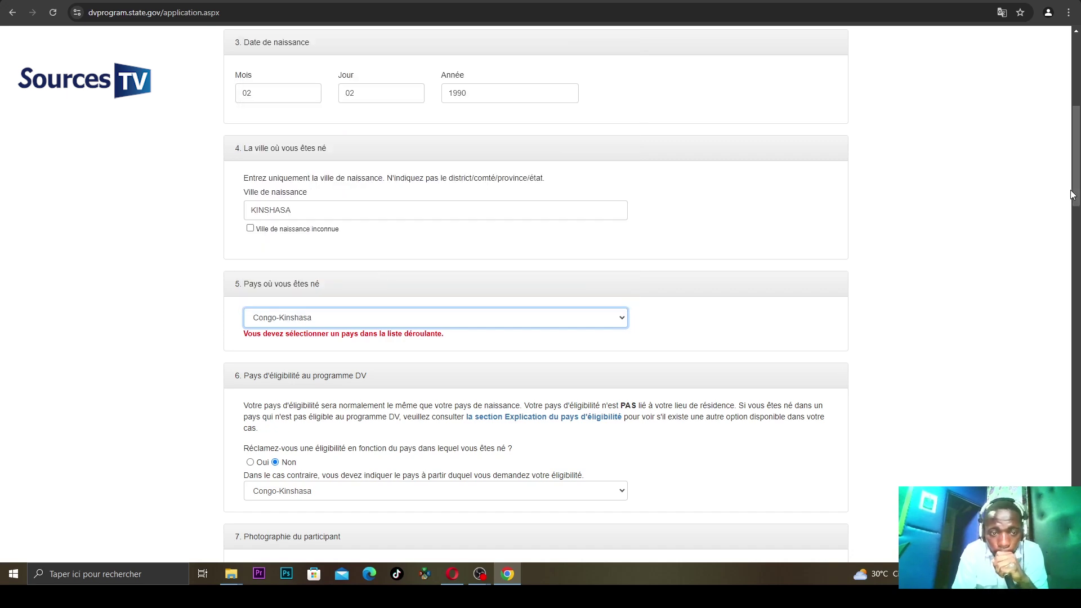
scroll(1075, 197, "down", 5)
scroll(545, 359, "down", 2)
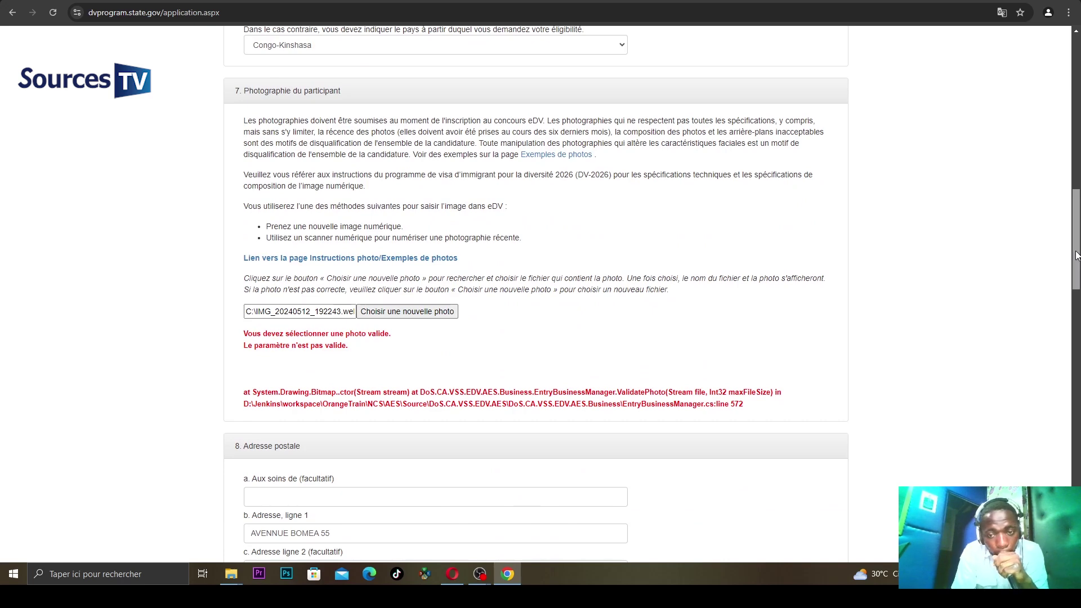
left_click_drag(1076, 255, 1069, 491)
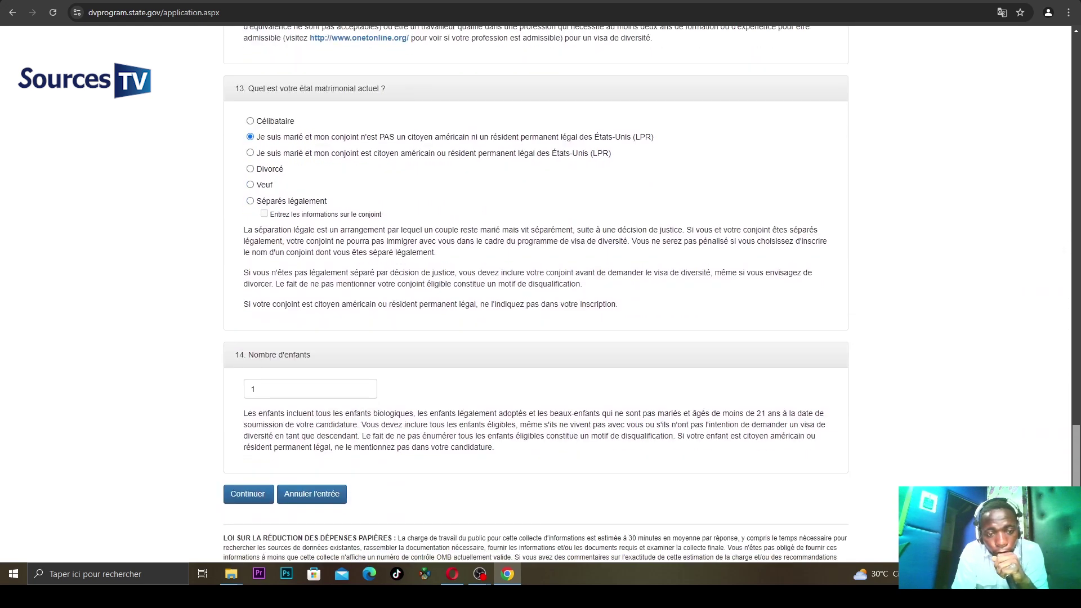